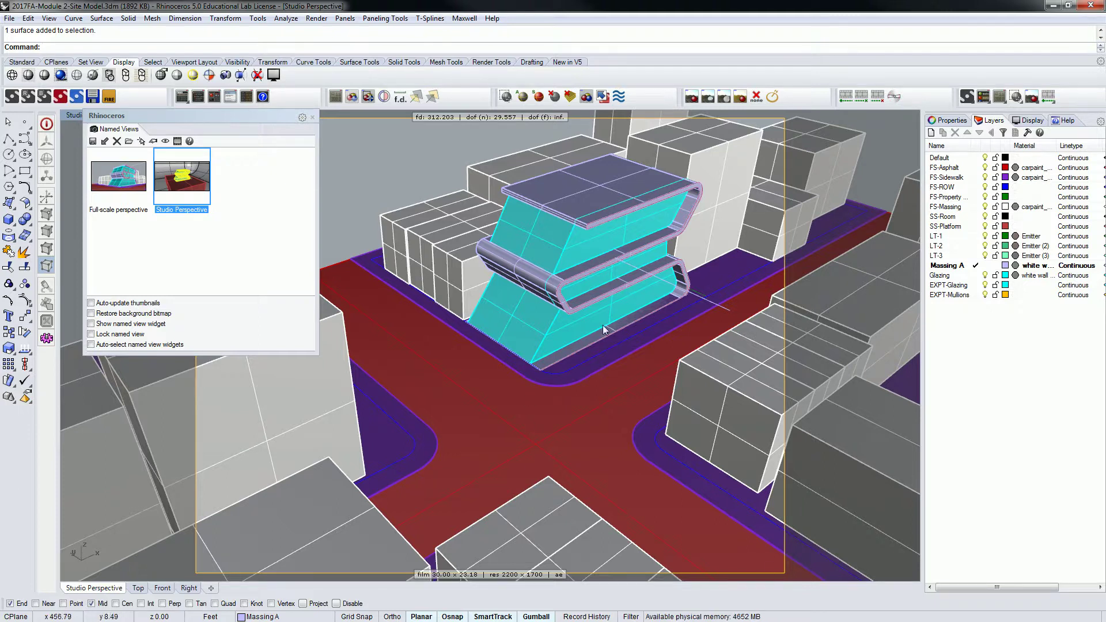
Step: Examine the building massing, its surrounding blocks and the neighbouring site area in the Studio Perspective view
mouse_move(651, 348)
right_mouse_down("shift")
mouse_move(580, 353)
mouse_move(279, 307)
right_mouse_up("shift")
right_click_drag(668, 395, 524, 341, "shift")
scroll(444, 384, "up", 5)
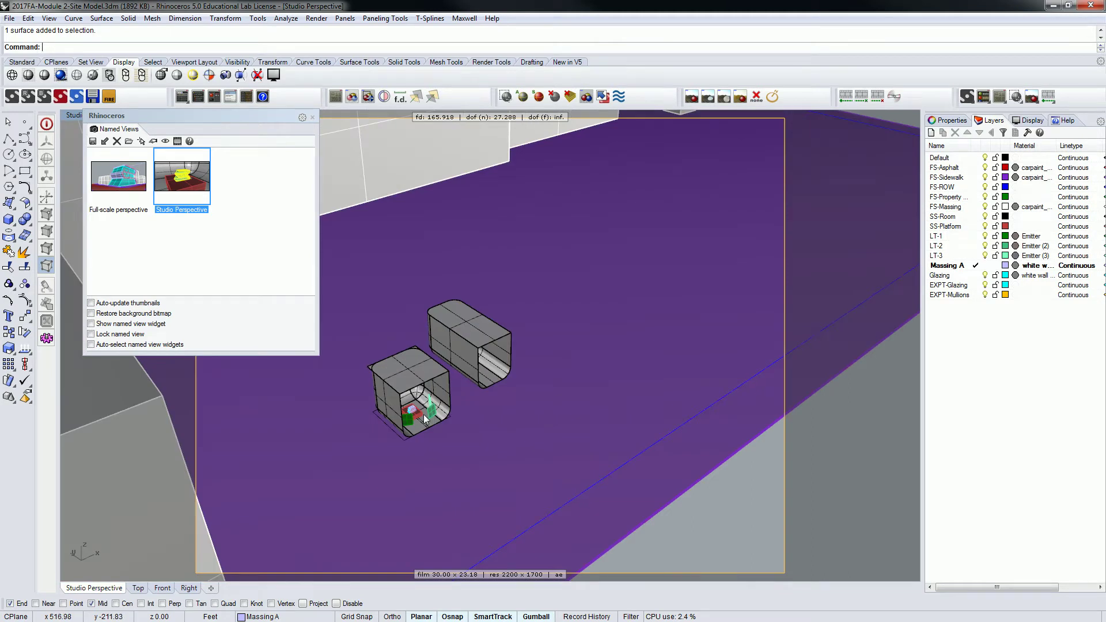
scroll(559, 265, "down", 10)
scroll(507, 292, "up", 6)
scroll(569, 295, "up", 3)
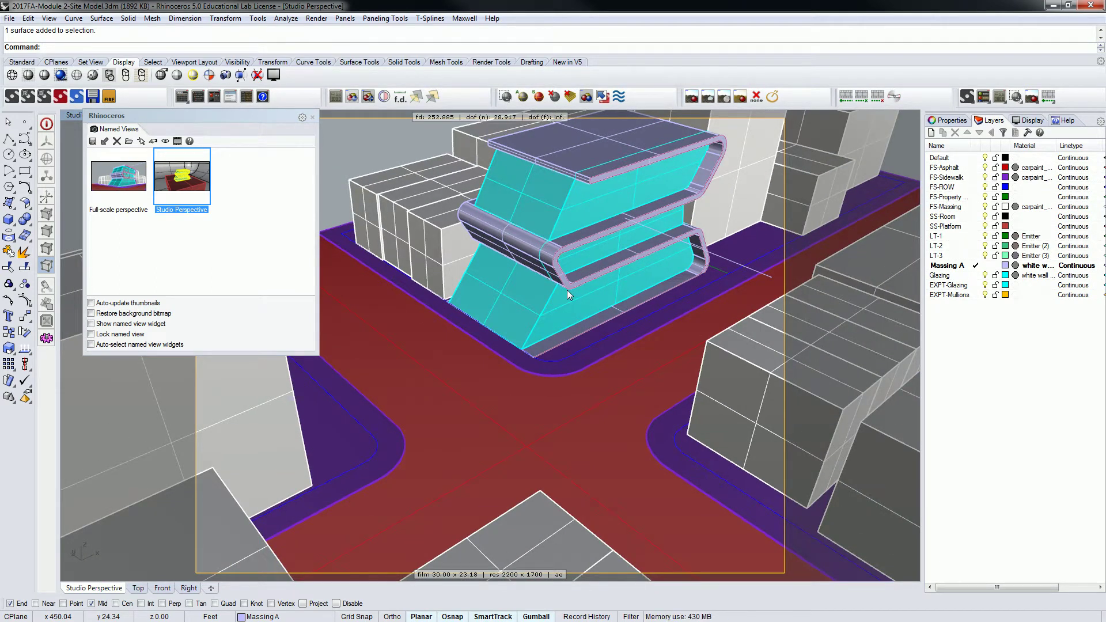
right_click_drag(682, 246, 649, 280, "shift")
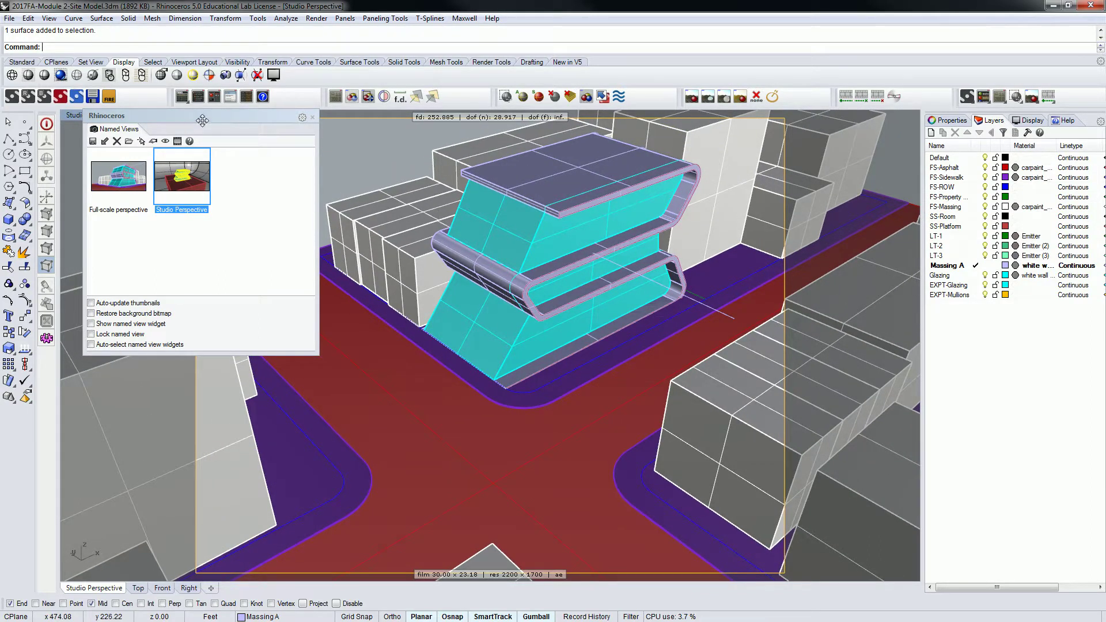
Step: Restore the Full-scale perspective named view and bring up the Scene Manager, widening the layer list's Material column
left_click_drag(202, 120, 255, 198)
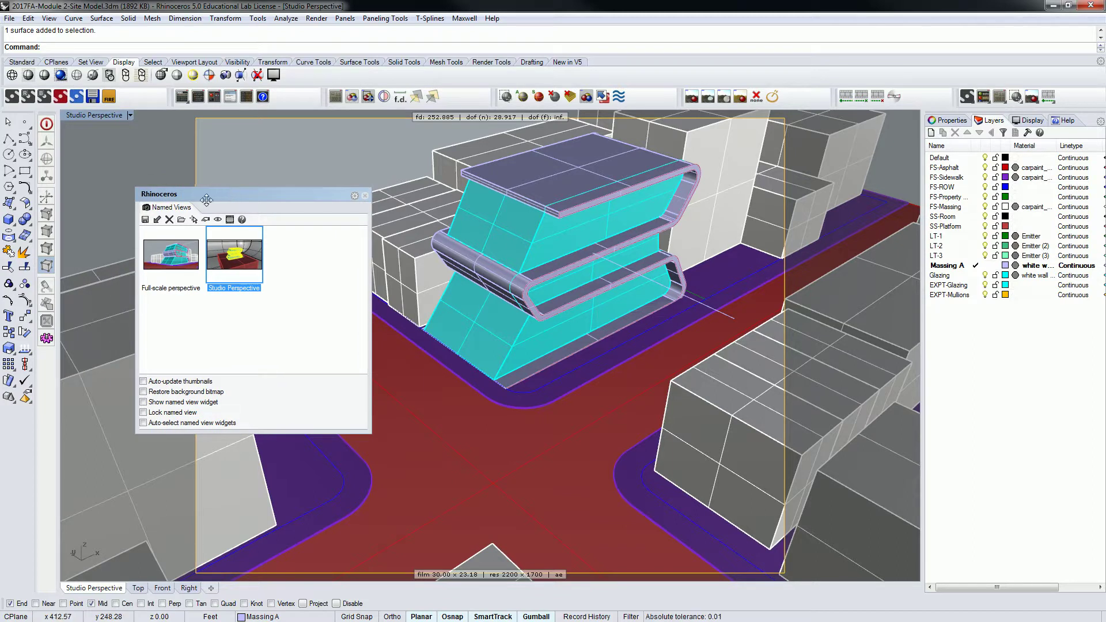
double_click(182, 262)
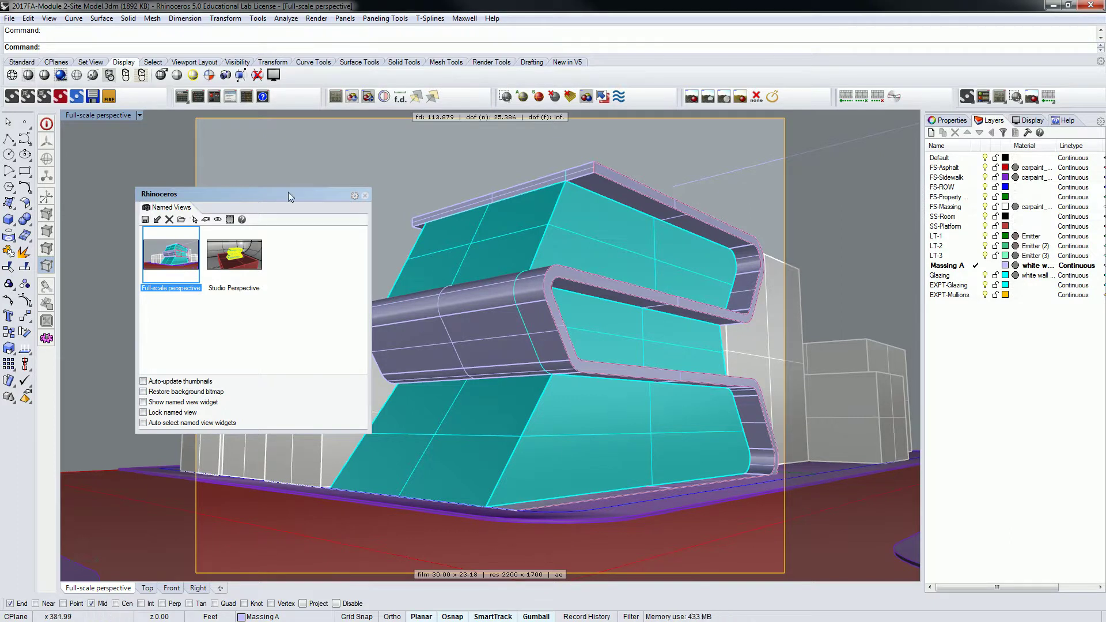
left_click_drag(1105, 173, 594, 144)
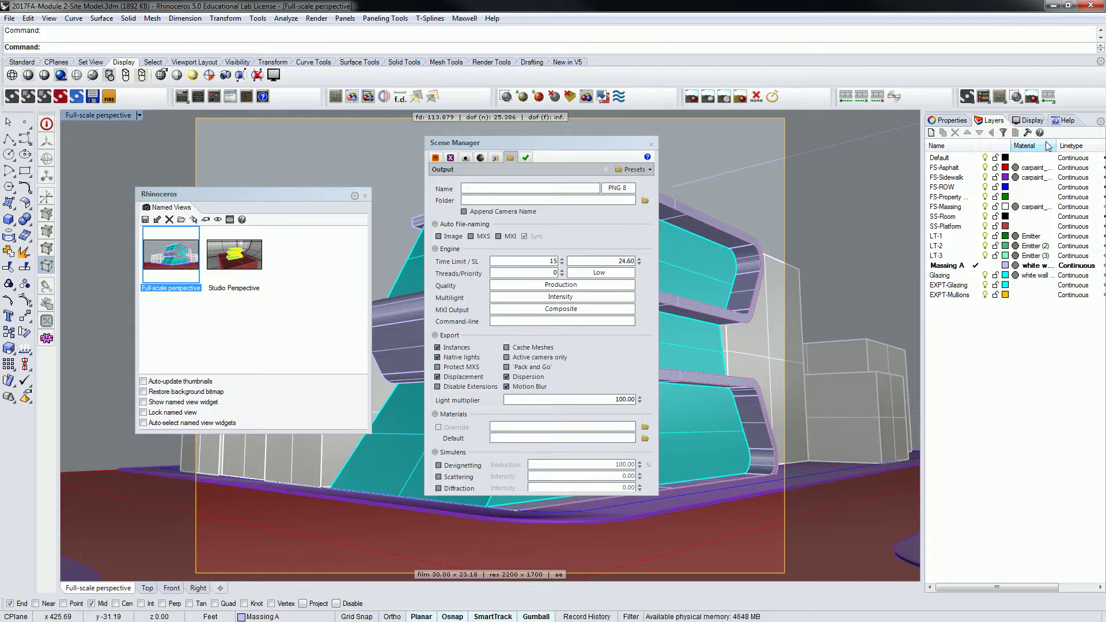
left_click_drag(1056, 146, 1086, 146)
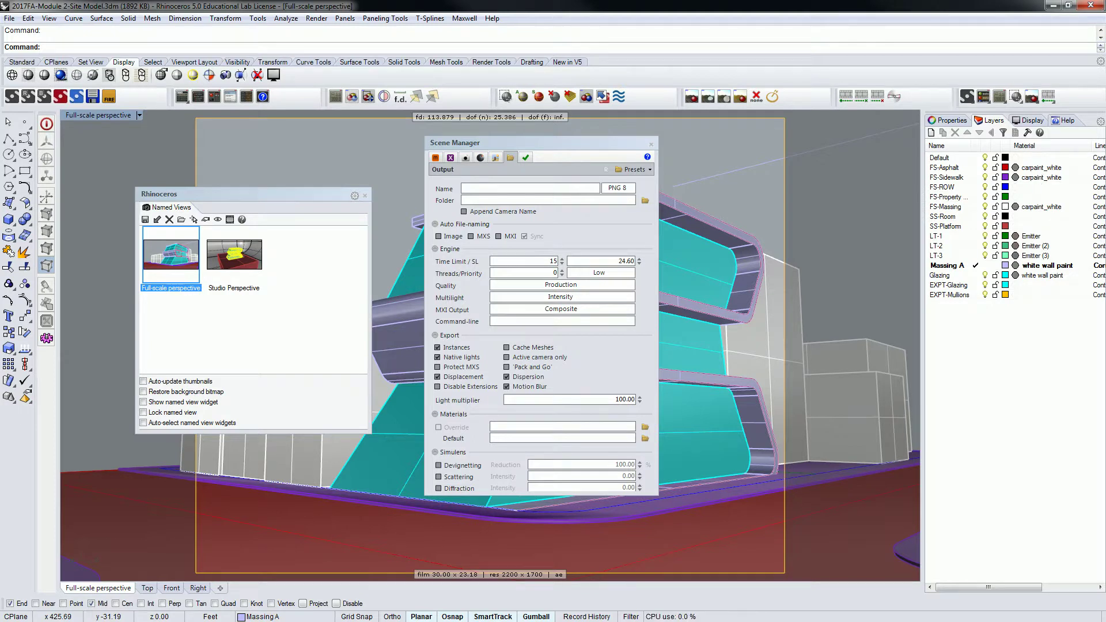
Step: Review the scene's location and camera settings and set the environment type to Physical Sky
left_click(495, 159)
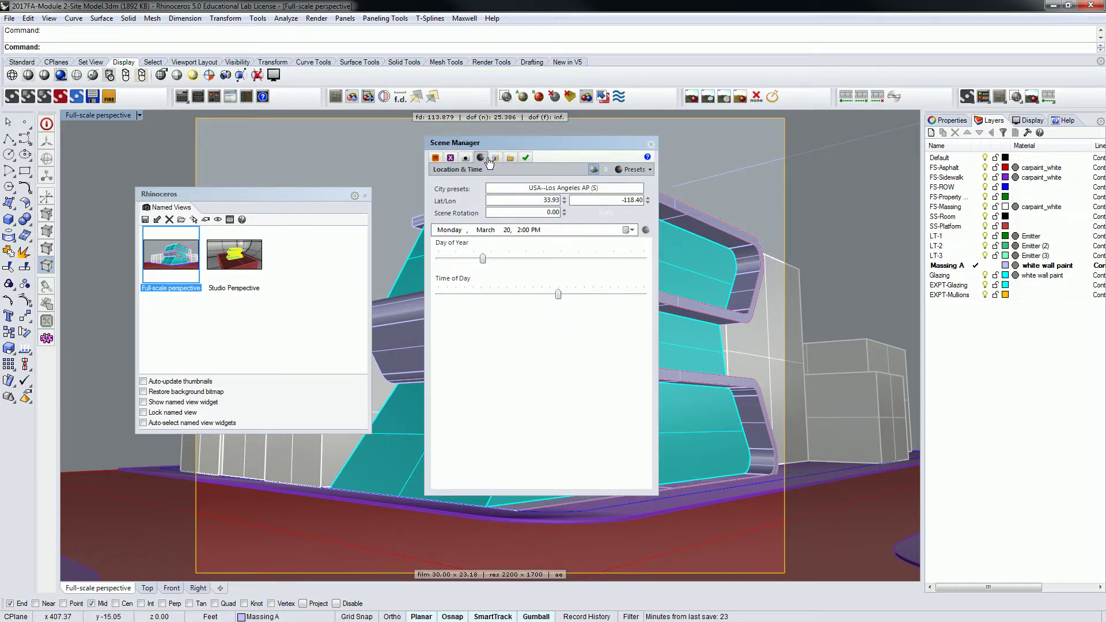
left_click(465, 157)
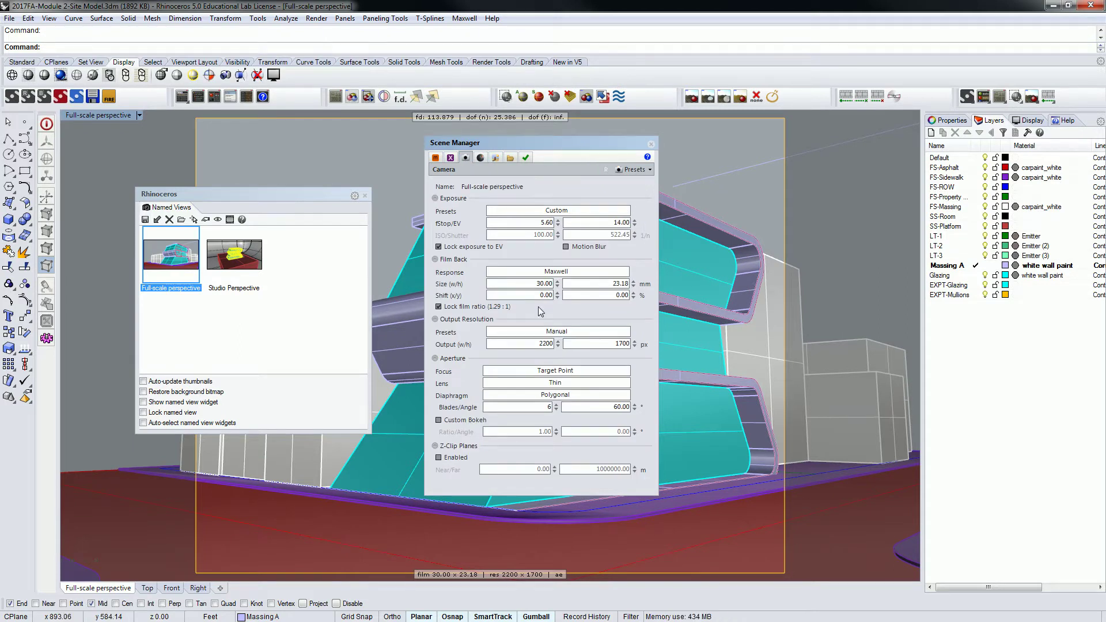
left_click(495, 157)
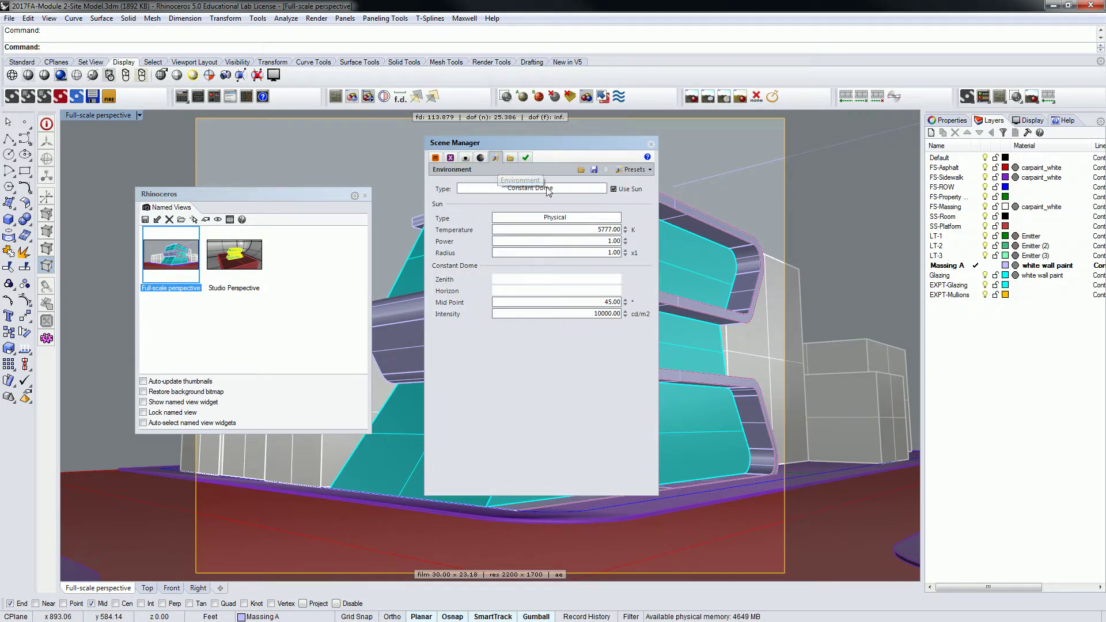
left_click(538, 188)
left_click(586, 200)
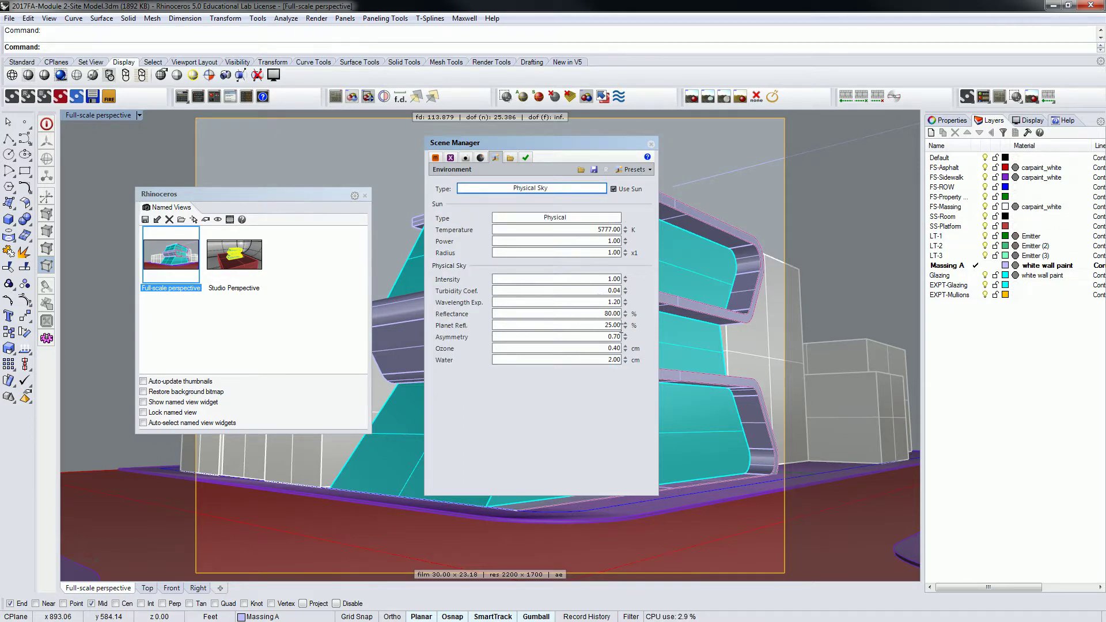
Step: Set Multilight to Off in the Scene Manager's output settings
left_click(511, 158)
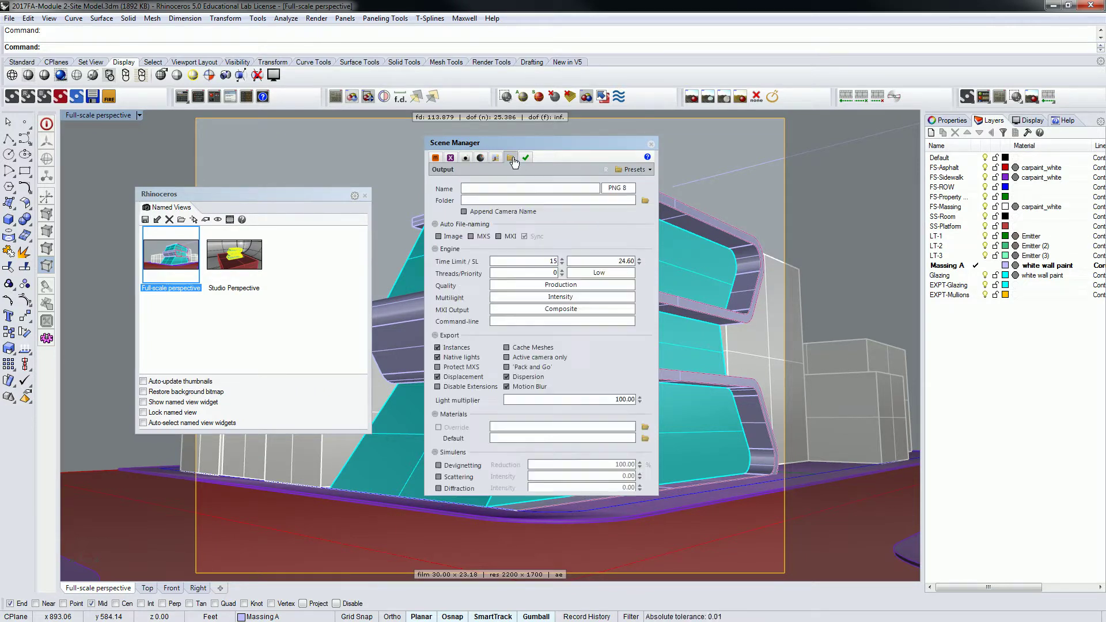
left_click(563, 299)
left_click(558, 307)
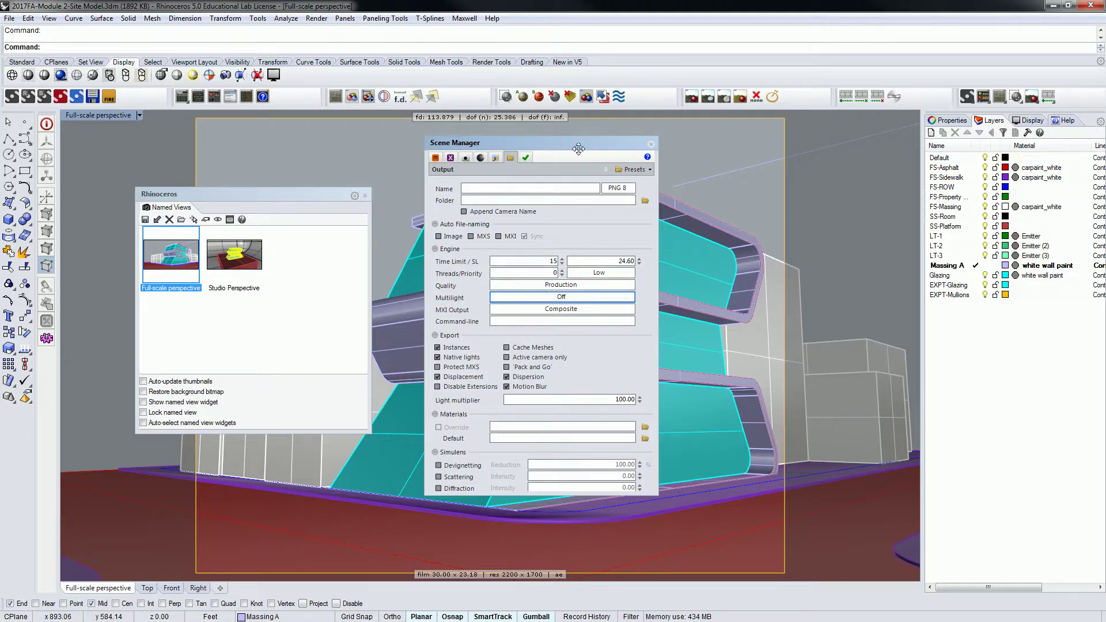
Step: Switch to Maxwell Render, set the shutter to about 1/1287 and ISO to about 104, and refresh the render preview
key("alt+Tab")
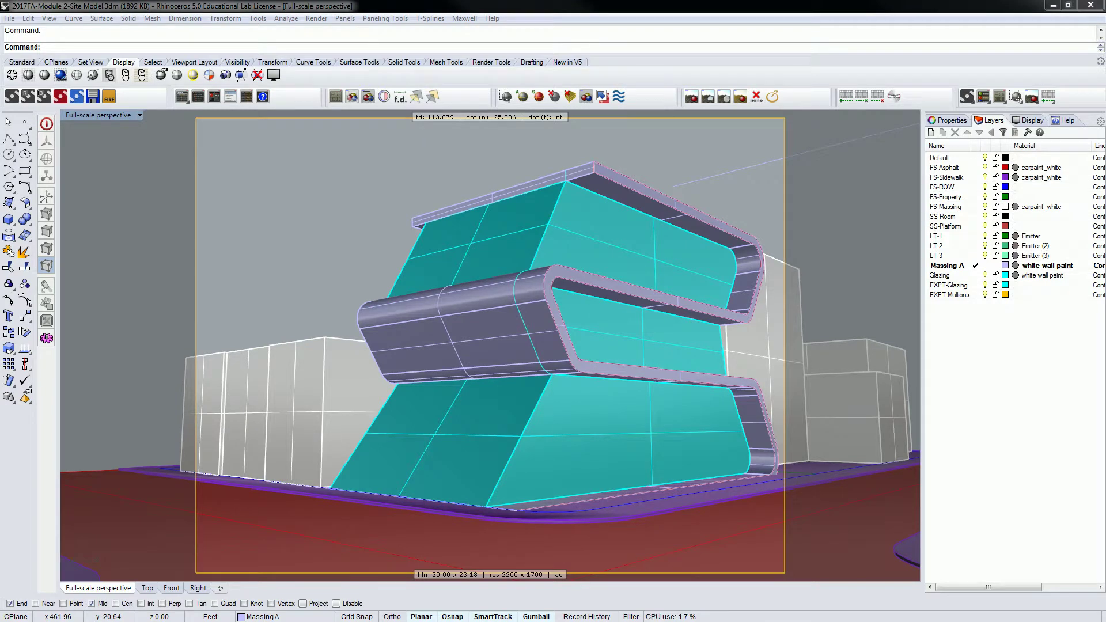
left_click_drag(346, 621, 589, 4)
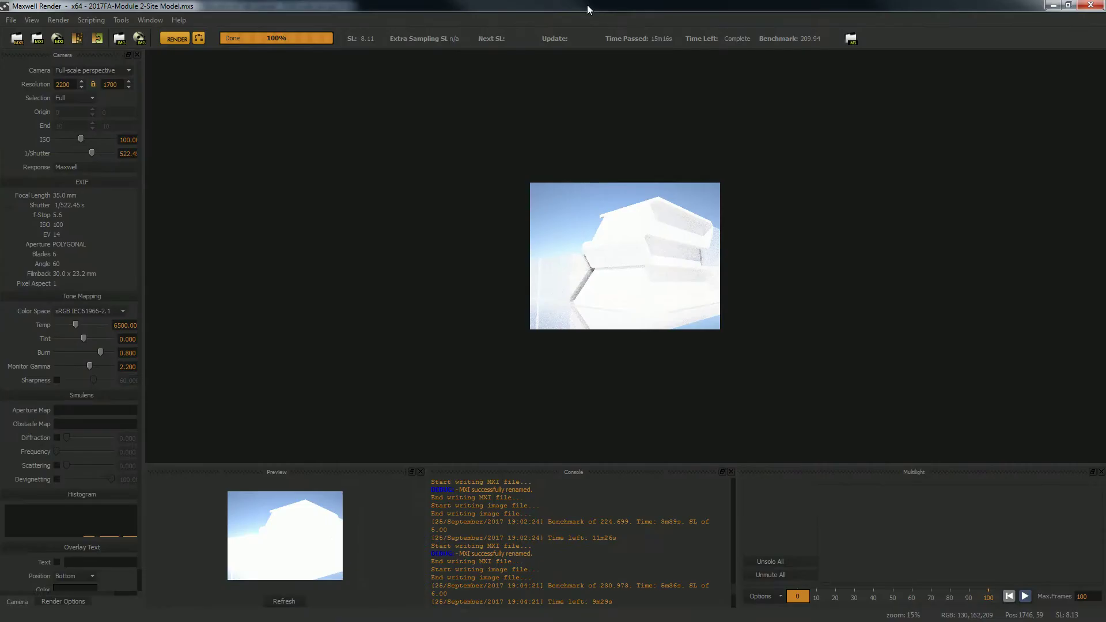
scroll(636, 310, "up", 6)
scroll(659, 236, "down", 1)
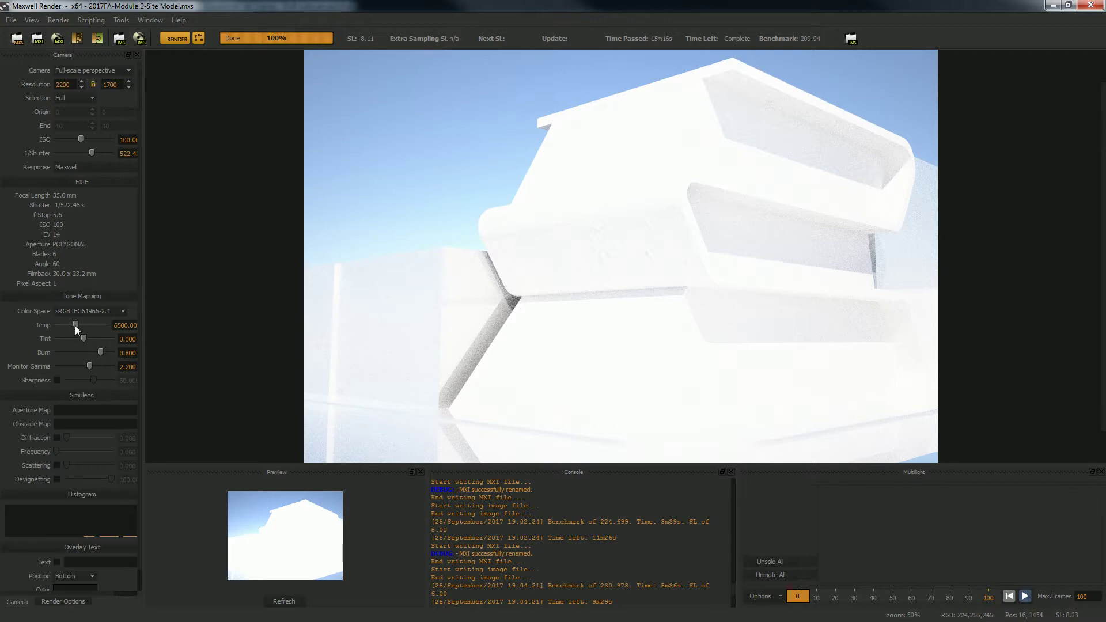
left_click_drag(92, 150, 98, 152)
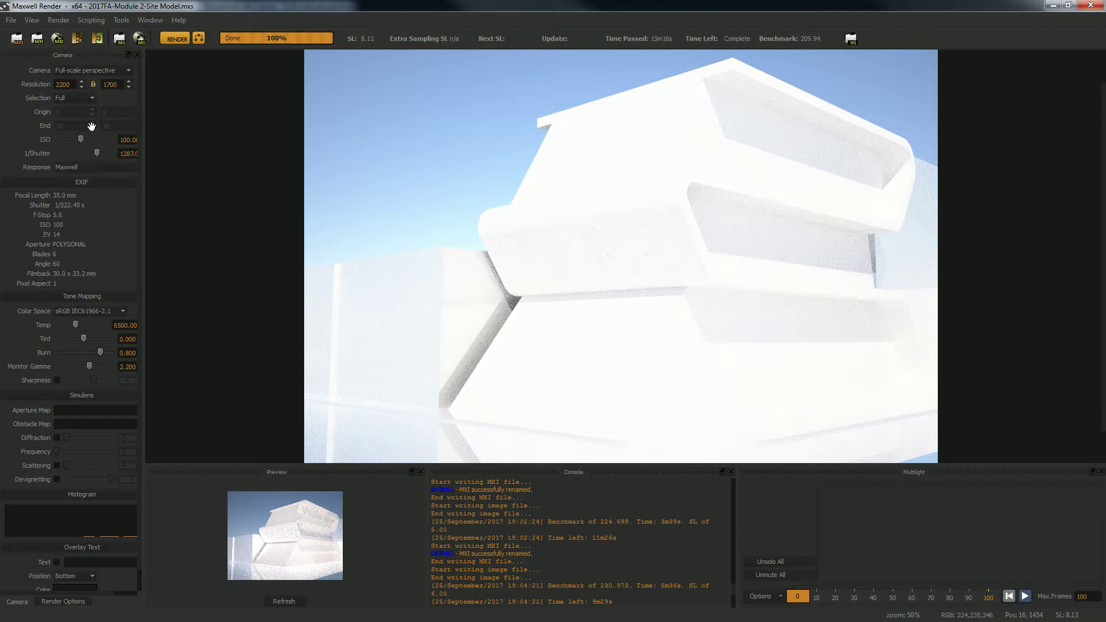
left_click_drag(86, 138, 81, 139)
left_click(290, 601)
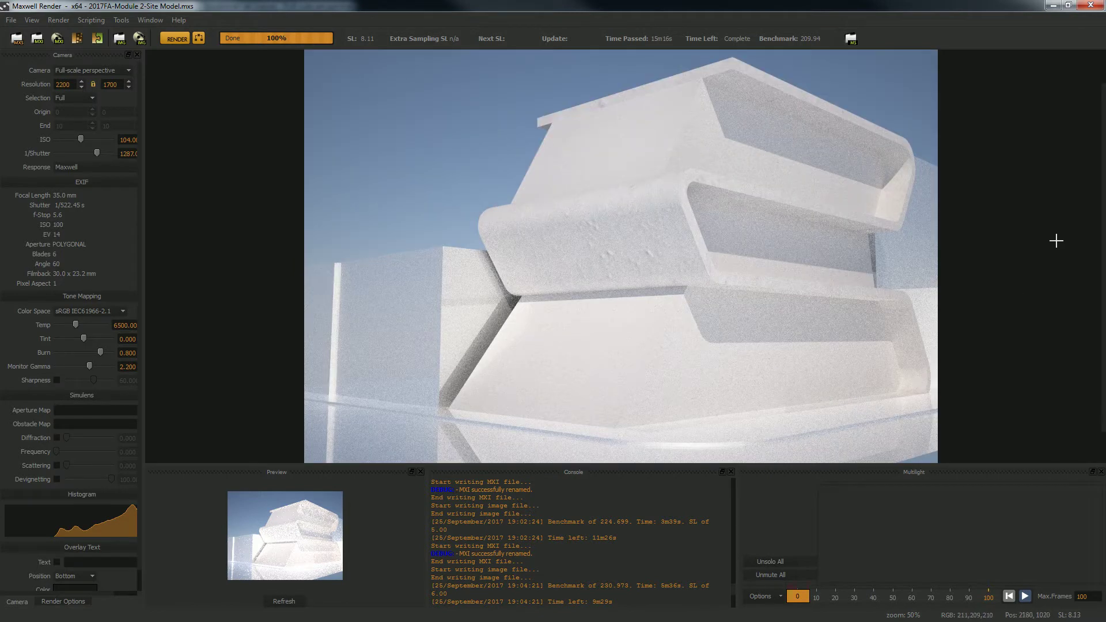
Step: Examine the darkened render from its ground reflections up to the building's roof
left_click_drag(1104, 175, 1104, 206)
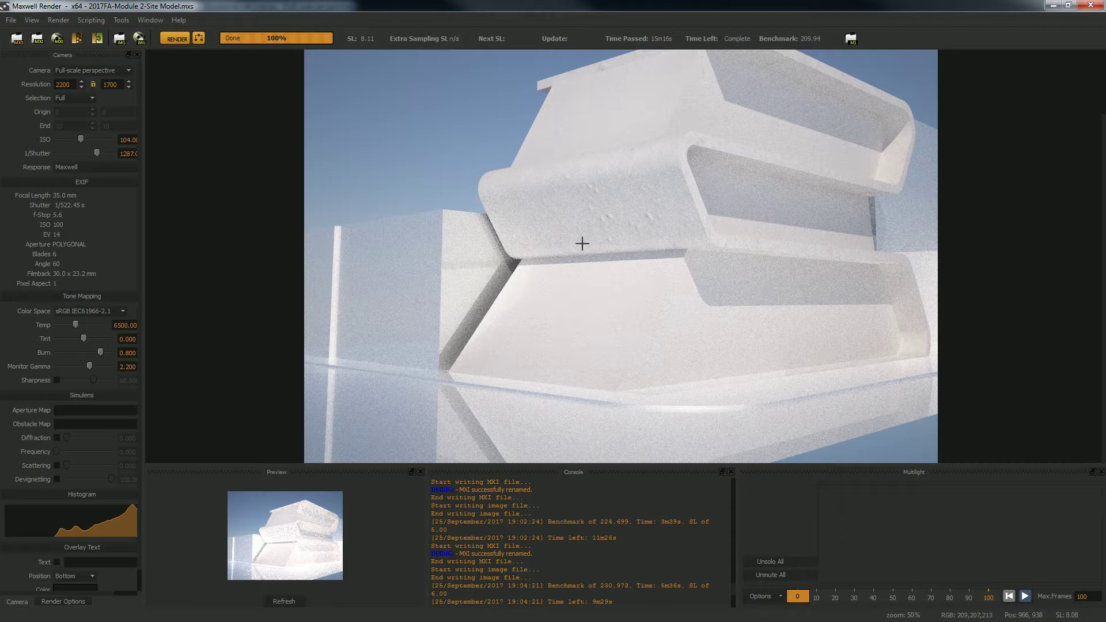
scroll(493, 437, "up", 1)
left_click_drag(1101, 236, 1100, 339)
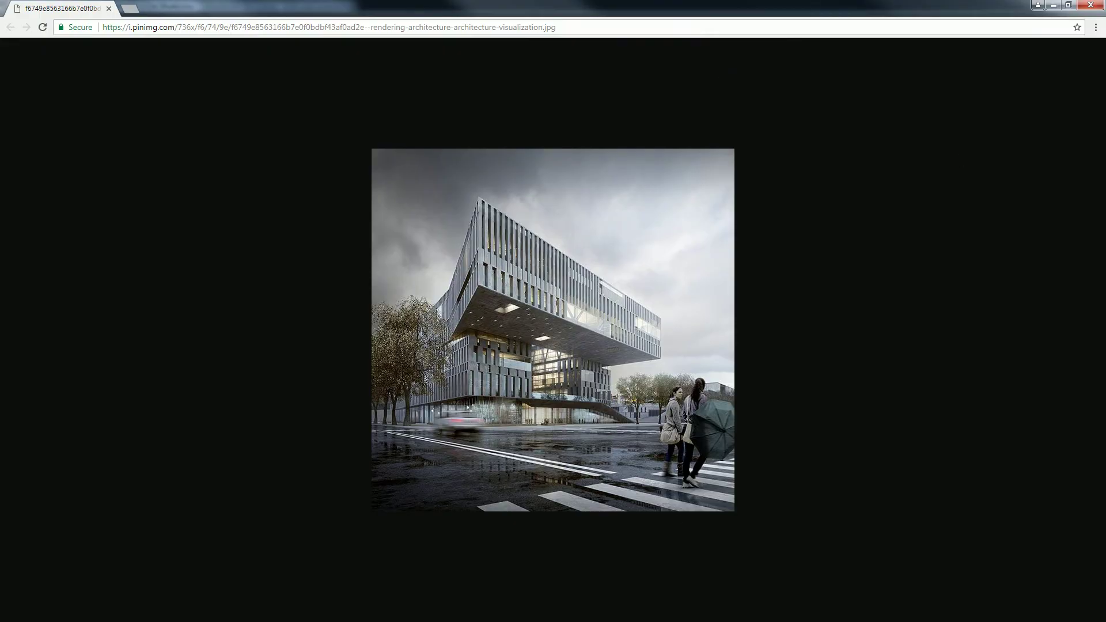
Step: Switch to the browser and enlarge the reference rendering of the cantilevered building to study its materials and wet street
left_click(1096, 27)
left_click(1065, 134)
left_click(1066, 134)
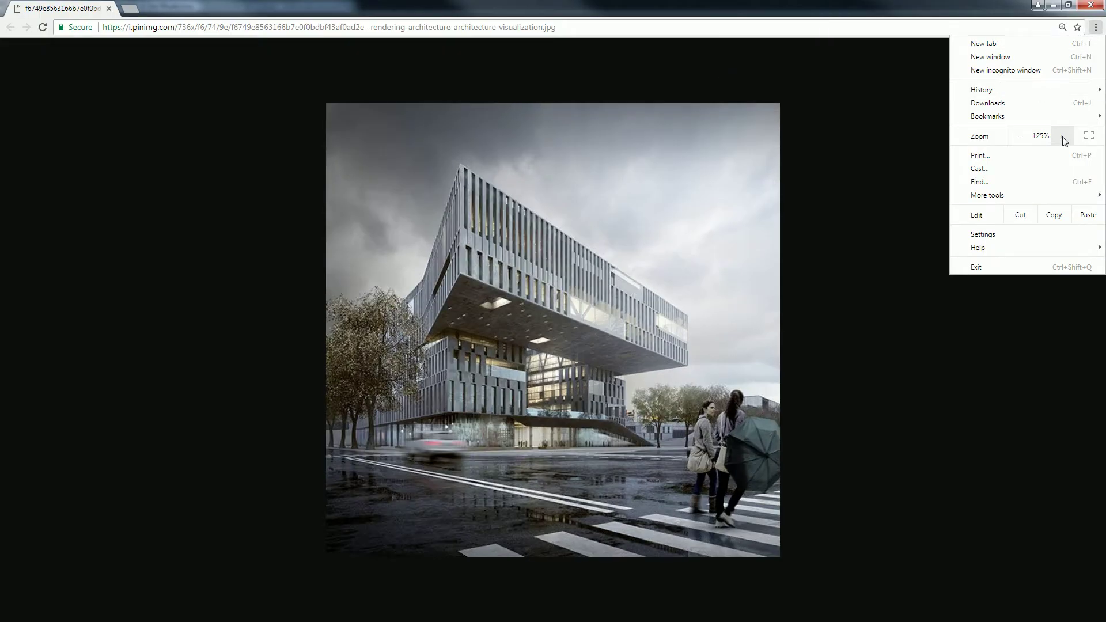
left_click(1065, 134)
left_click(1066, 135)
left_click(1066, 134)
left_click(693, 358)
scroll(696, 361, "down", 3)
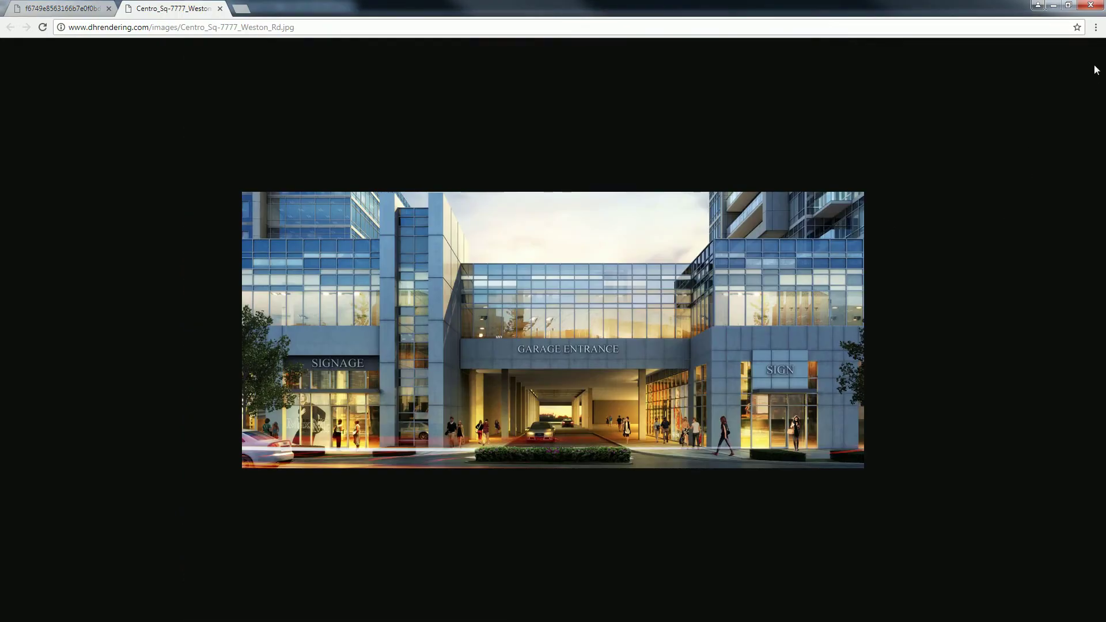
Step: Enlarge the Centro_Sq-7777_Weston_Rd.jpg reference rendering to study its glazing and interior lighting
left_click(1095, 27)
left_click(1066, 140)
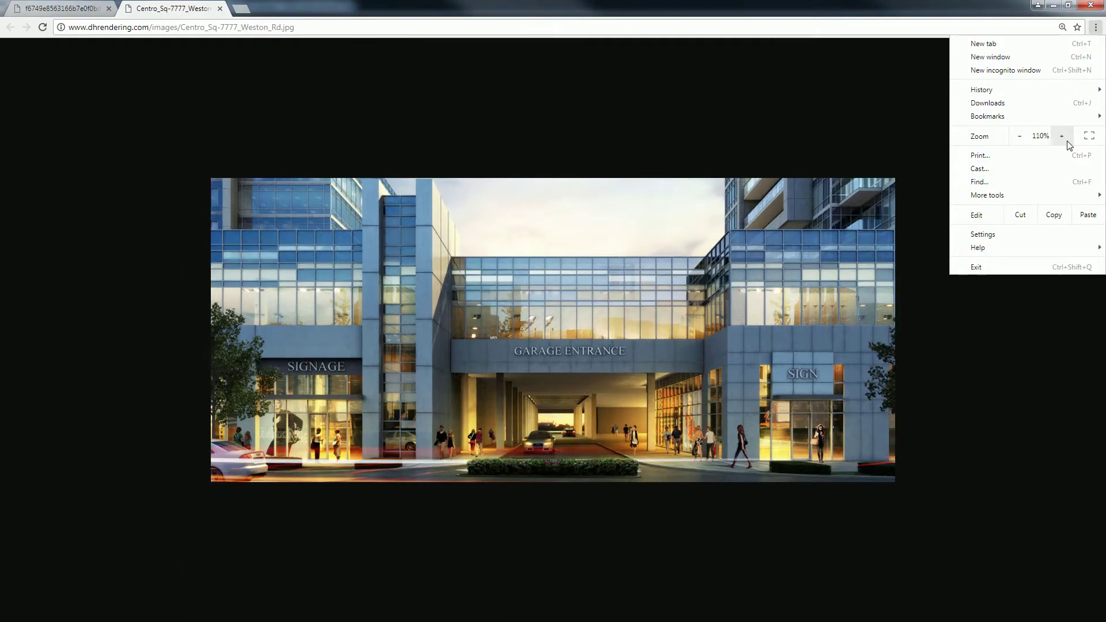
left_click(1069, 142)
left_click(1069, 142)
left_click(1069, 142)
left_click(648, 302)
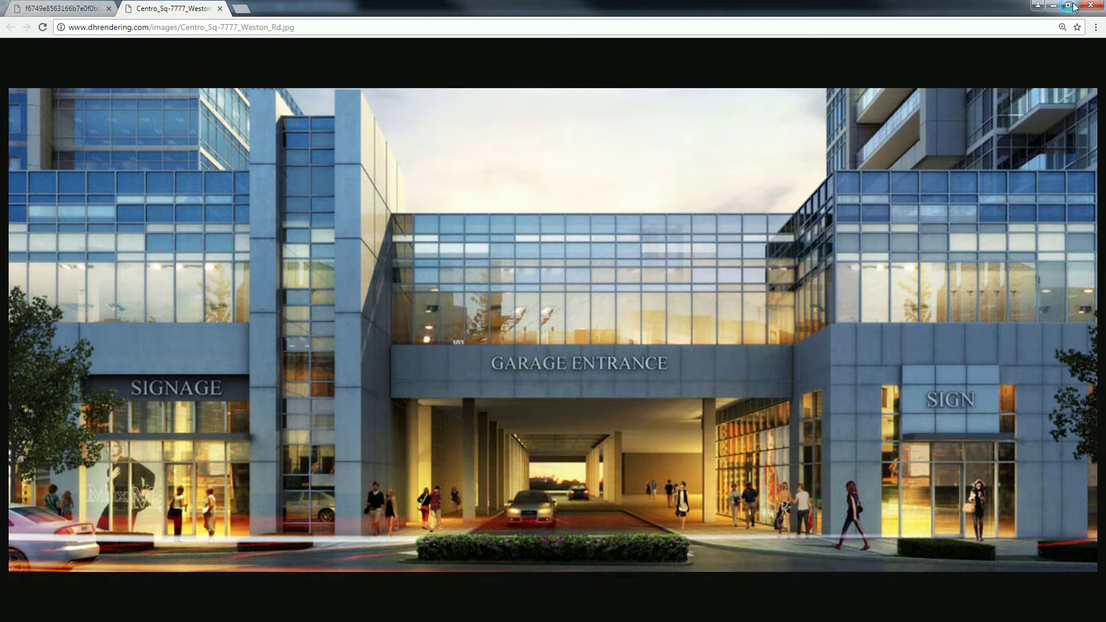
Step: Return to Maxwell Render, inspect the building's surface texture and reflections up close, and go back to Rhino
left_click(1054, 6)
scroll(718, 319, "down", 3)
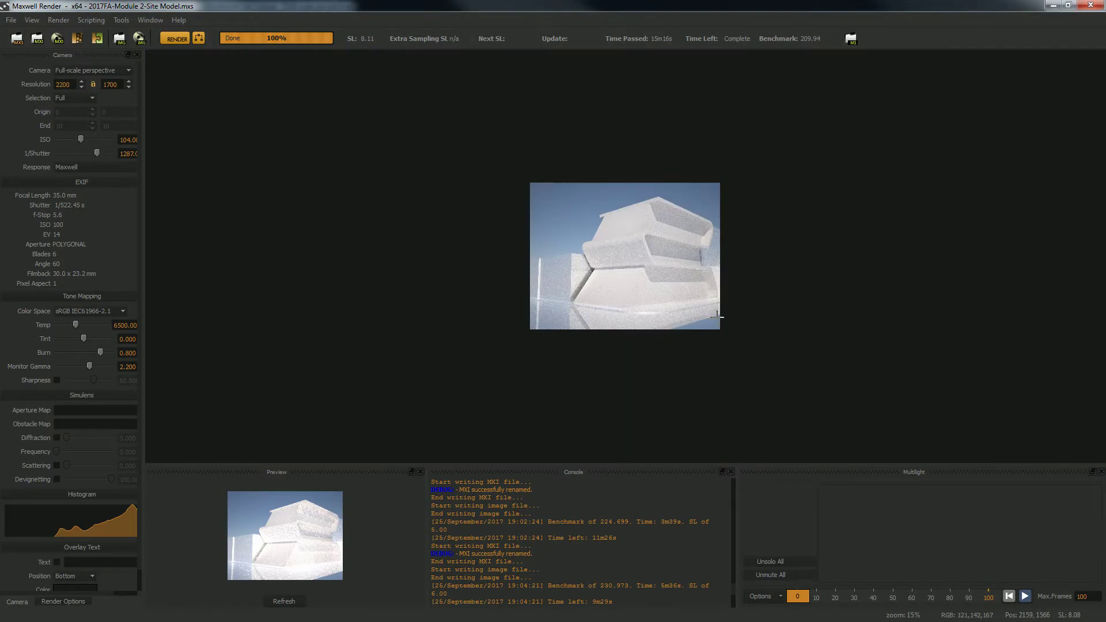
scroll(680, 316, "up", 2)
scroll(684, 317, "down", 1)
scroll(684, 317, "up", 1)
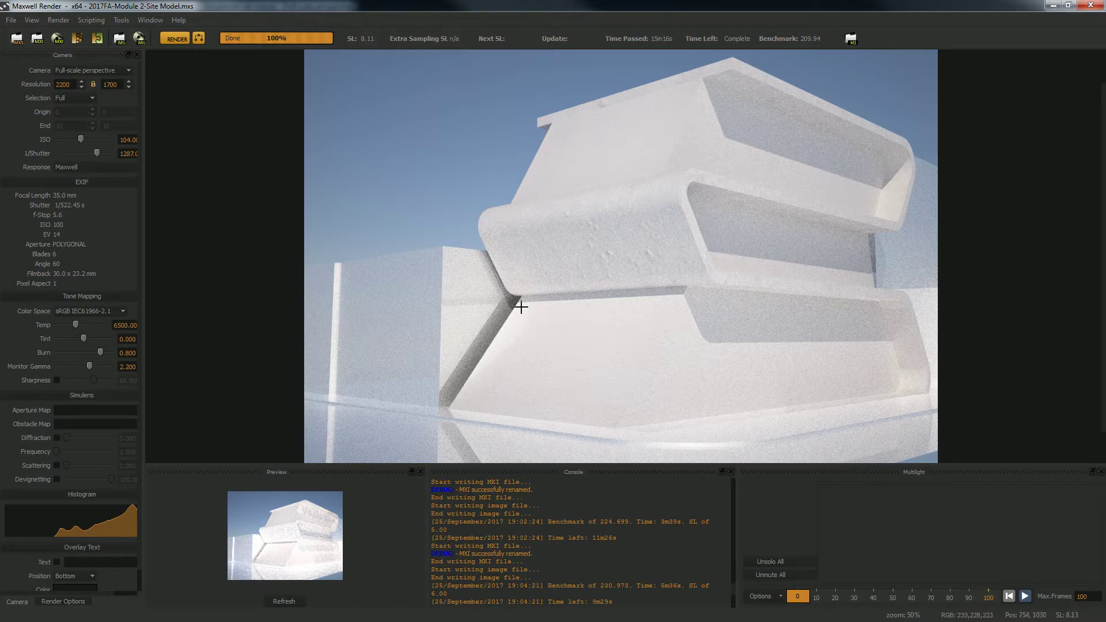
scroll(904, 210, "down", 2)
scroll(795, 276, "up", 3)
scroll(950, 259, "down", 2)
scroll(808, 251, "up", 2)
scroll(714, 249, "down", 2)
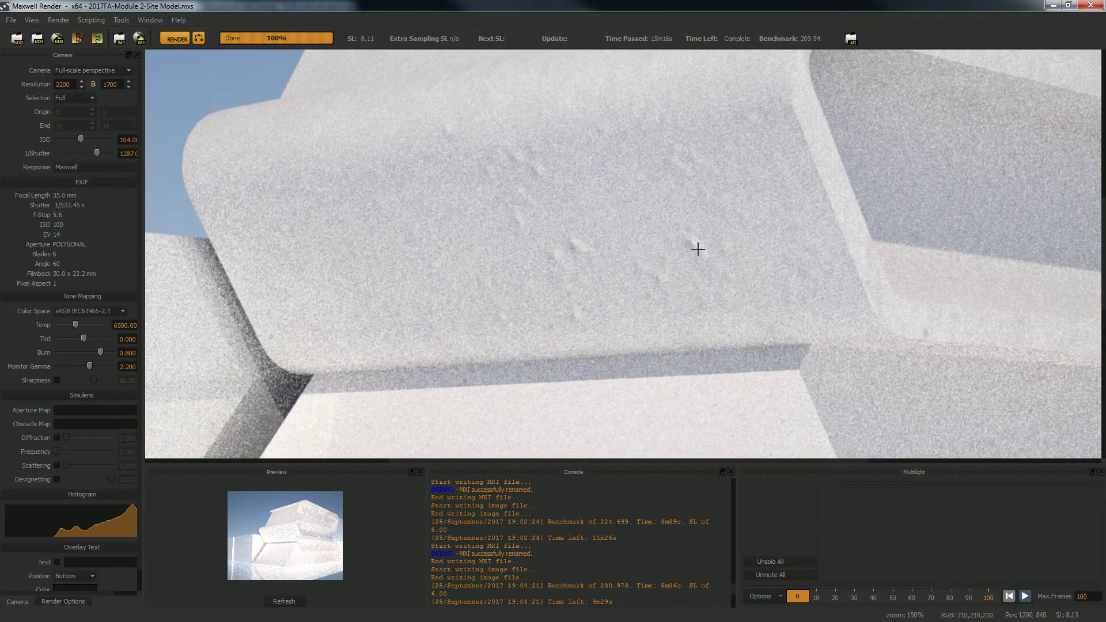
scroll(624, 238, "down", 1)
scroll(624, 240, "up", 1)
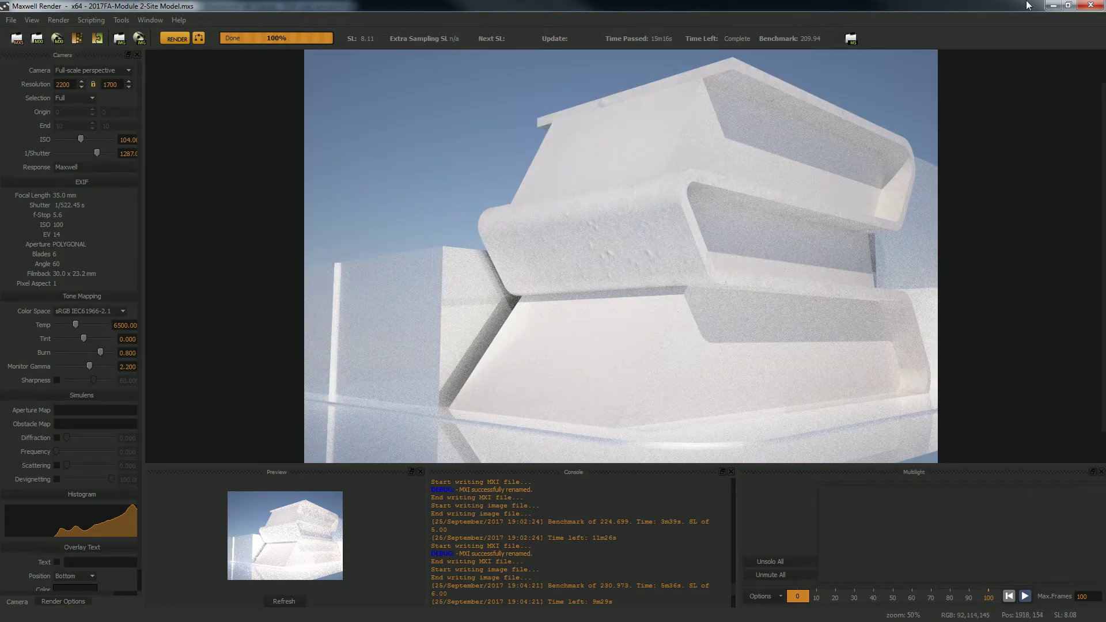
left_click(1091, 5)
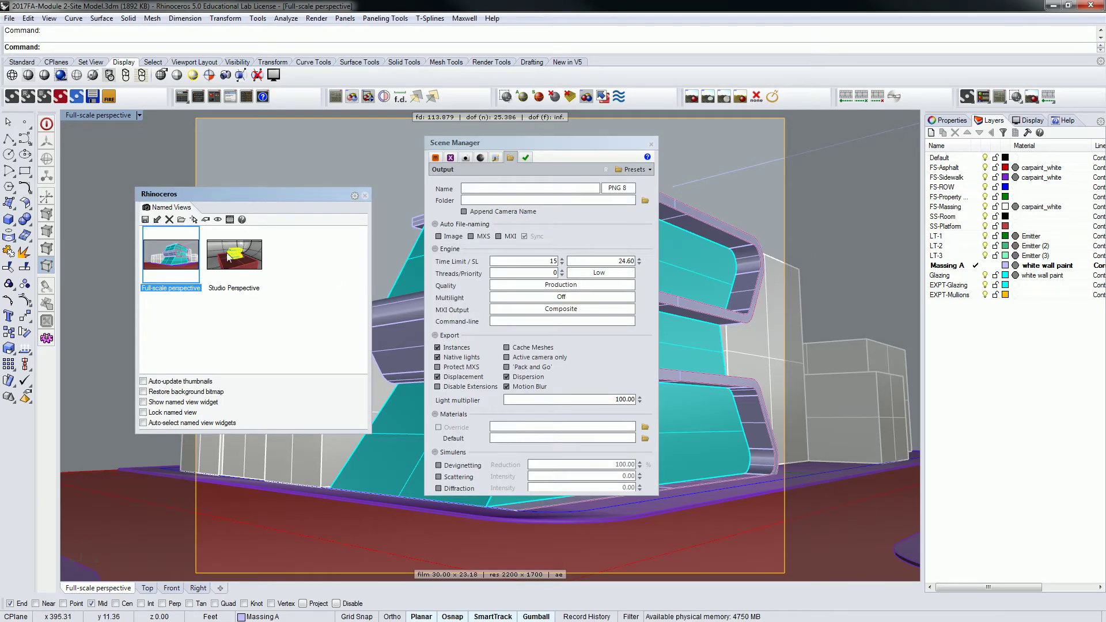
Step: Clone the carpaint_white material in the Scene Manager and rename the copy Glossy White
left_click(437, 157)
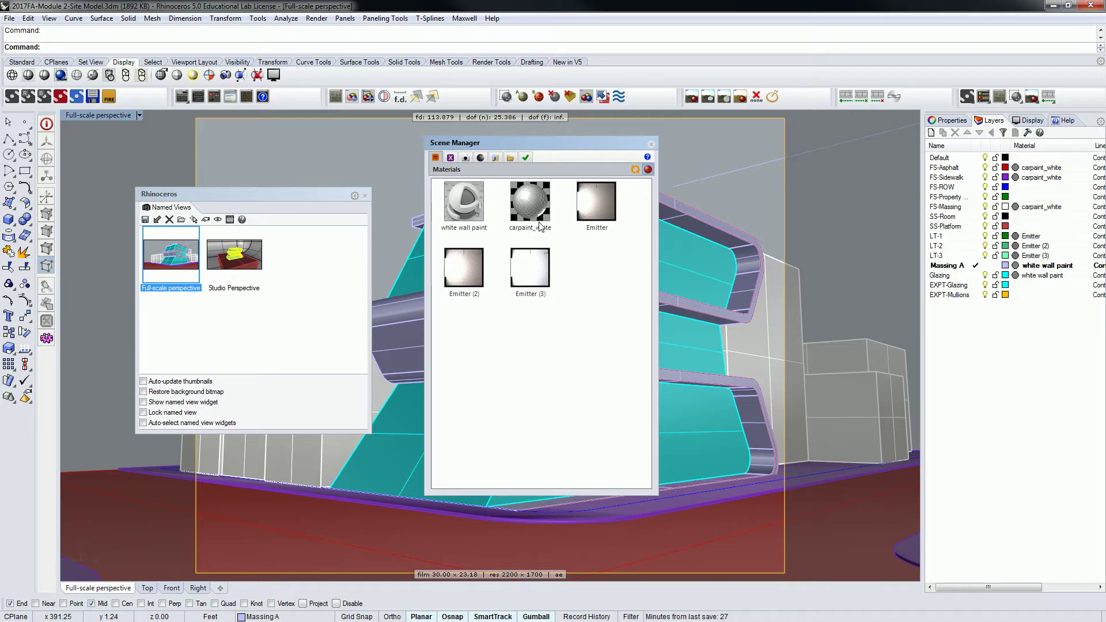
left_click(521, 227)
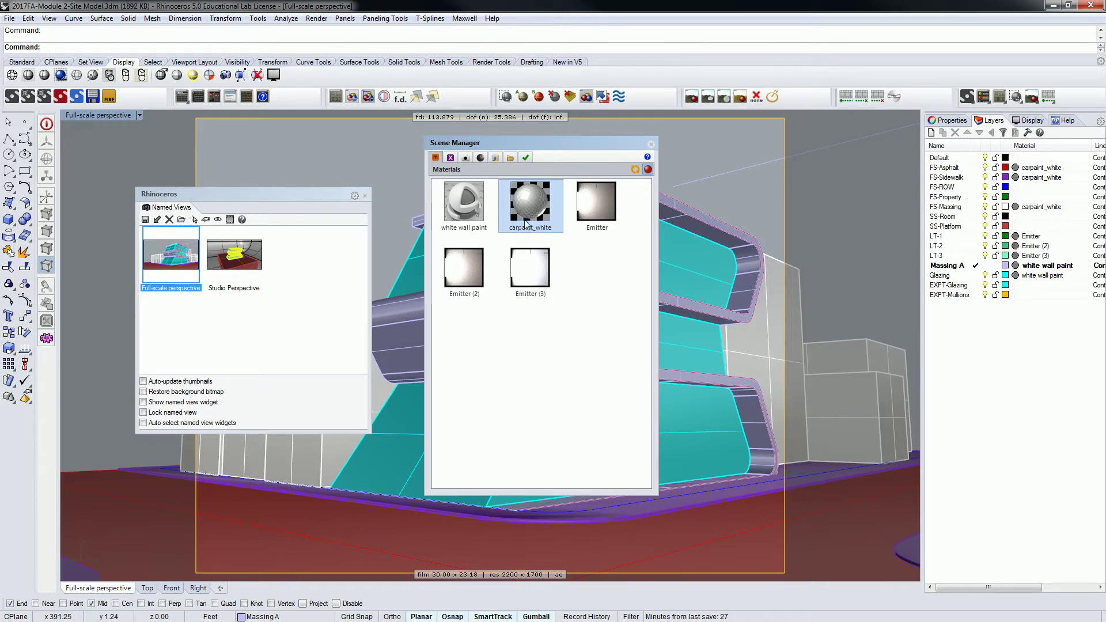
right_click(525, 221)
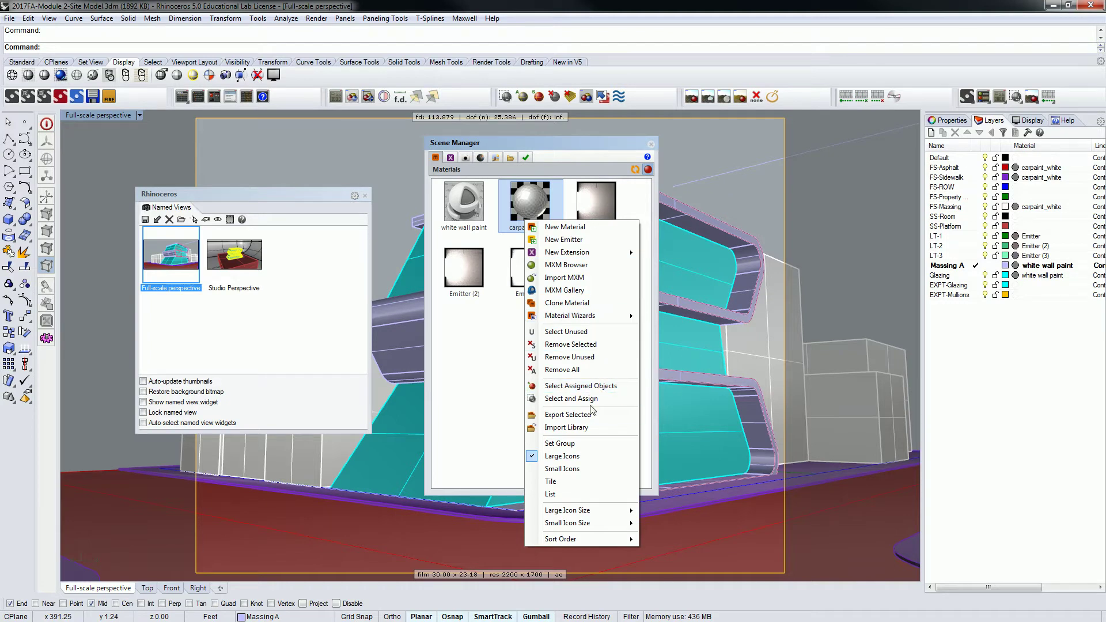
left_click(579, 303)
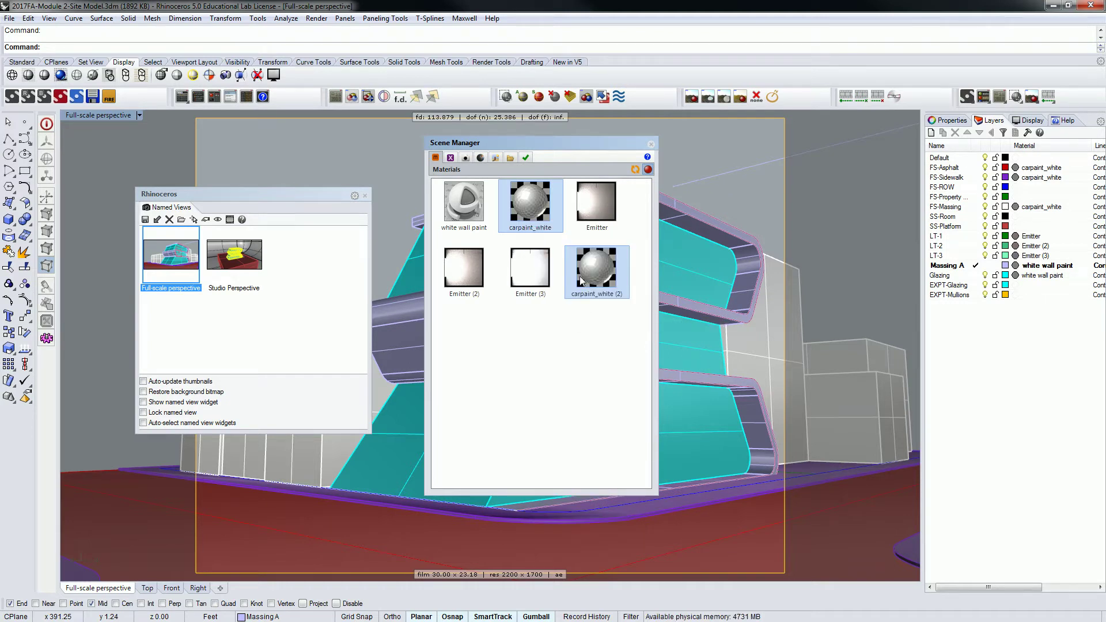
left_click(611, 295)
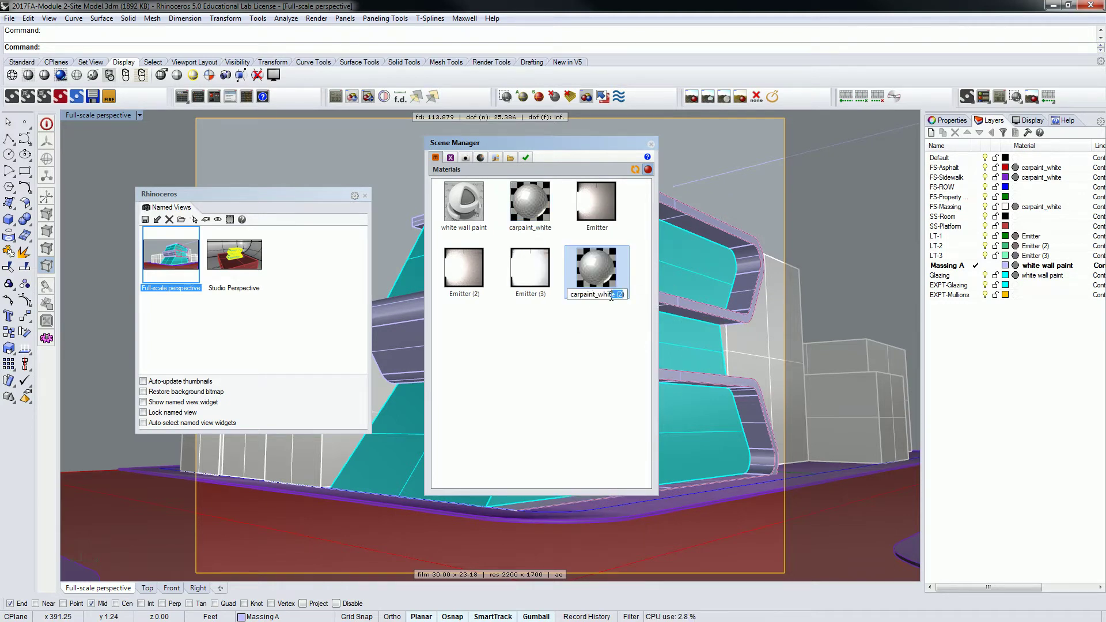
type("Glossy White")
key("Return")
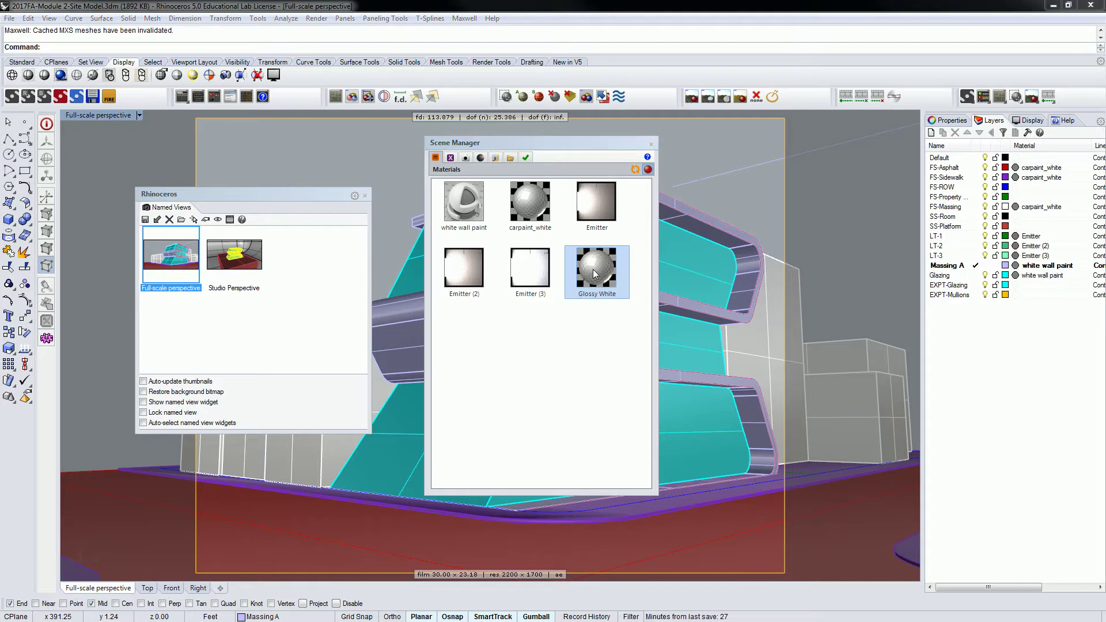
Step: In the Glossy White material, set the Topcoat BSDF's Nd to 1.80 and refresh the material preview
double_click(596, 268)
left_click_drag(751, 203, 634, 133)
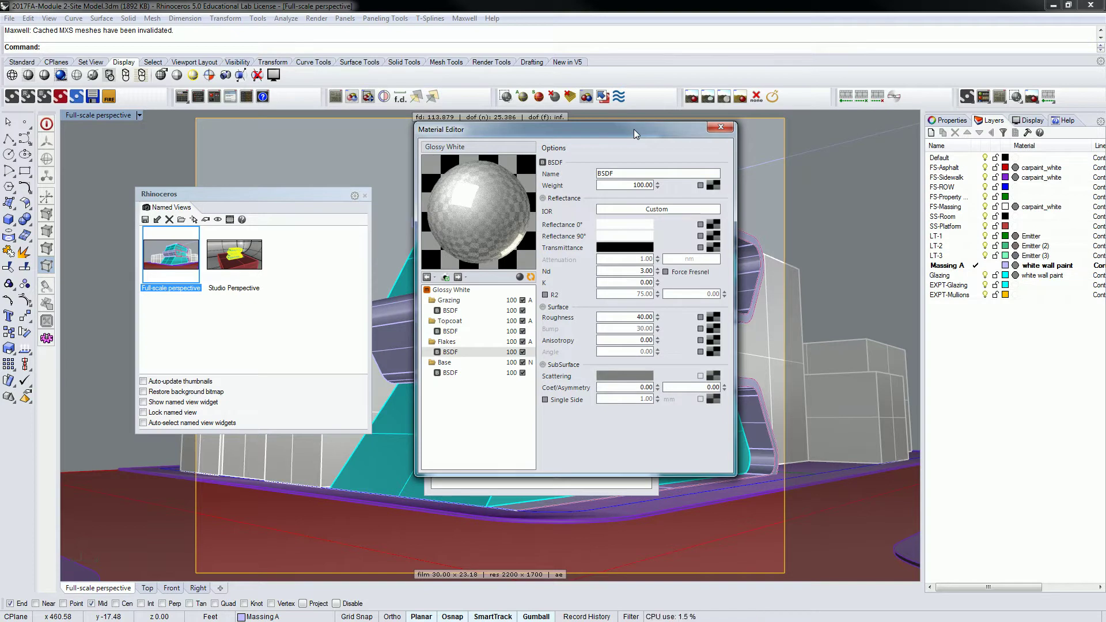
left_click(488, 312)
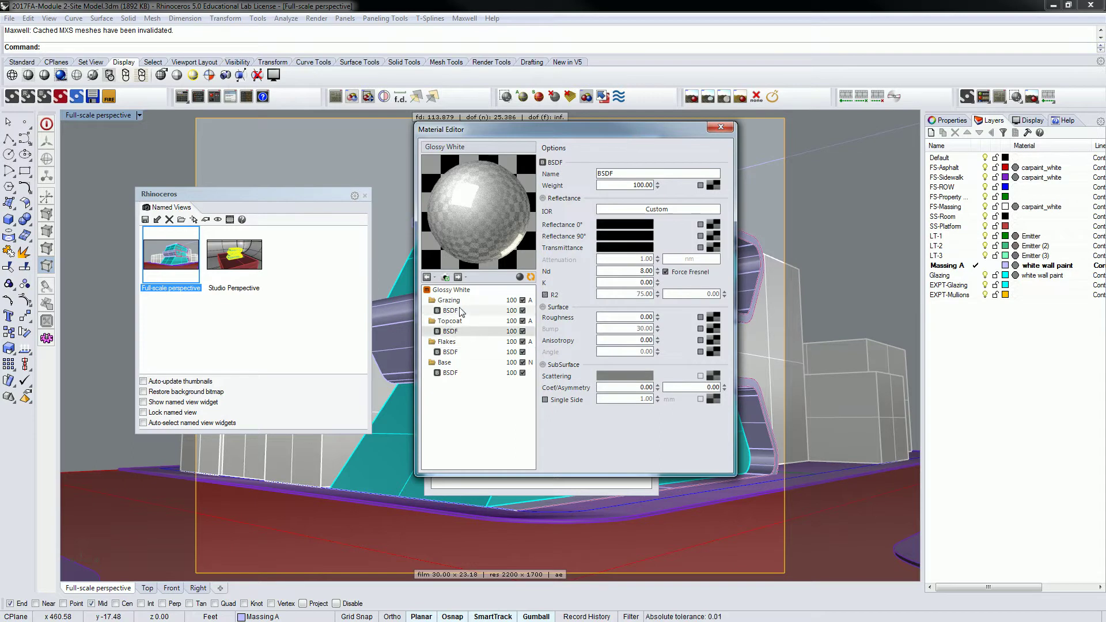
left_click_drag(634, 272, 655, 270)
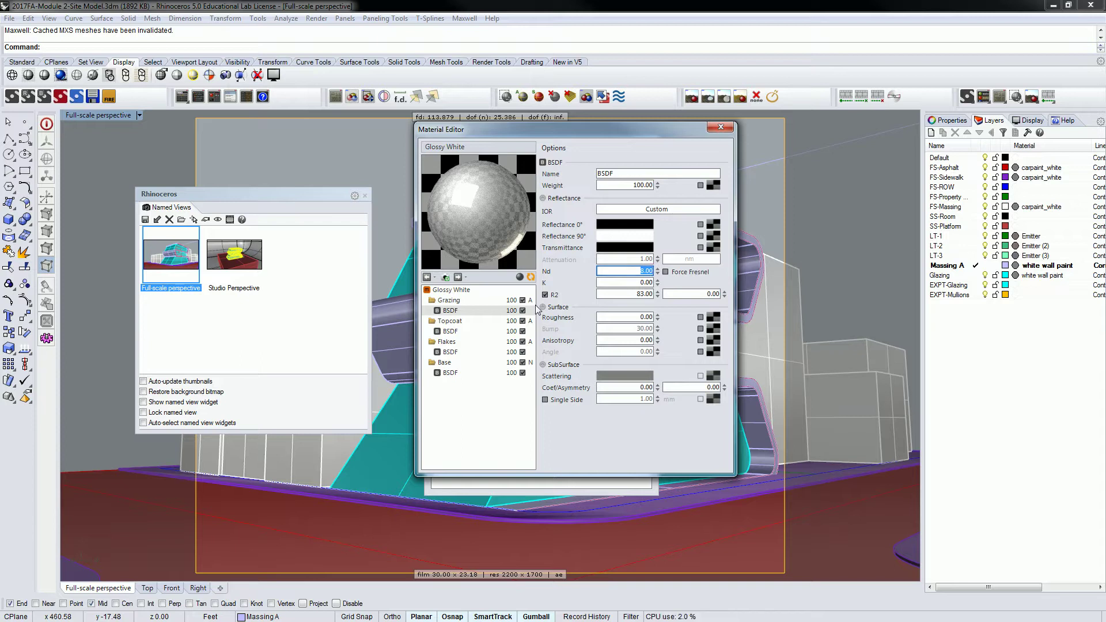
left_click(452, 331)
double_click(635, 270)
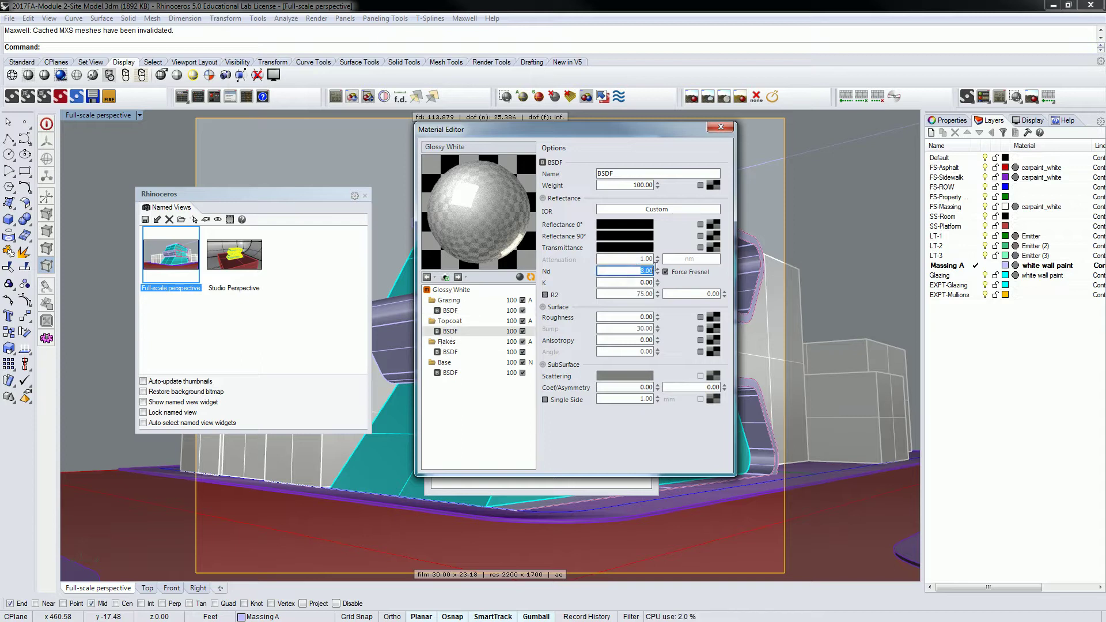
type("1.8")
left_click(640, 282)
left_click(531, 282)
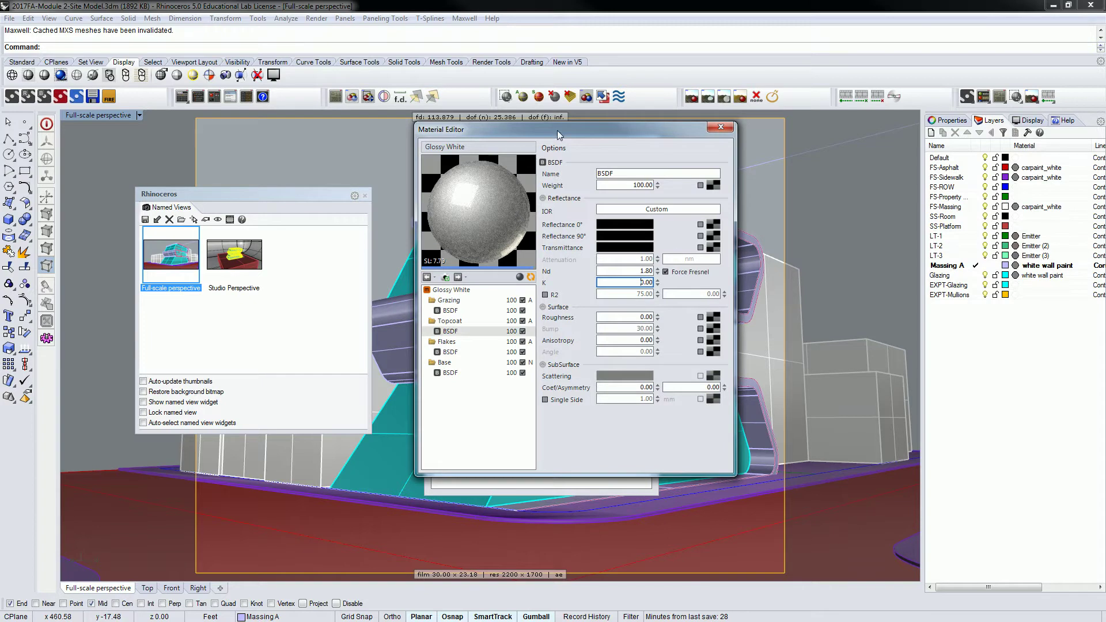
left_click_drag(550, 137, 667, 134)
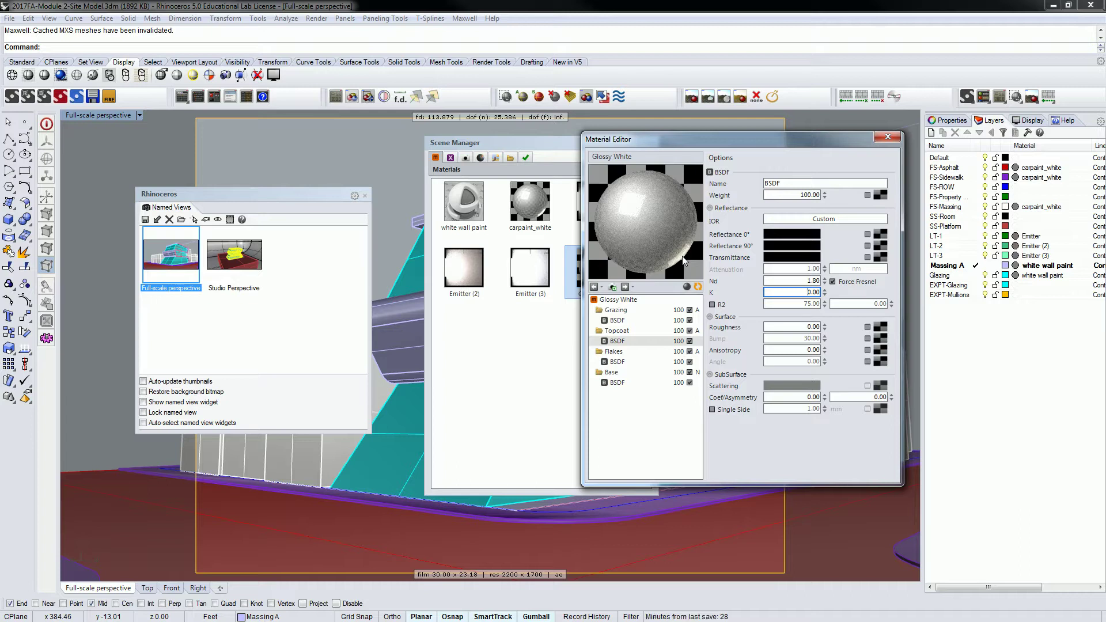
left_click(888, 137)
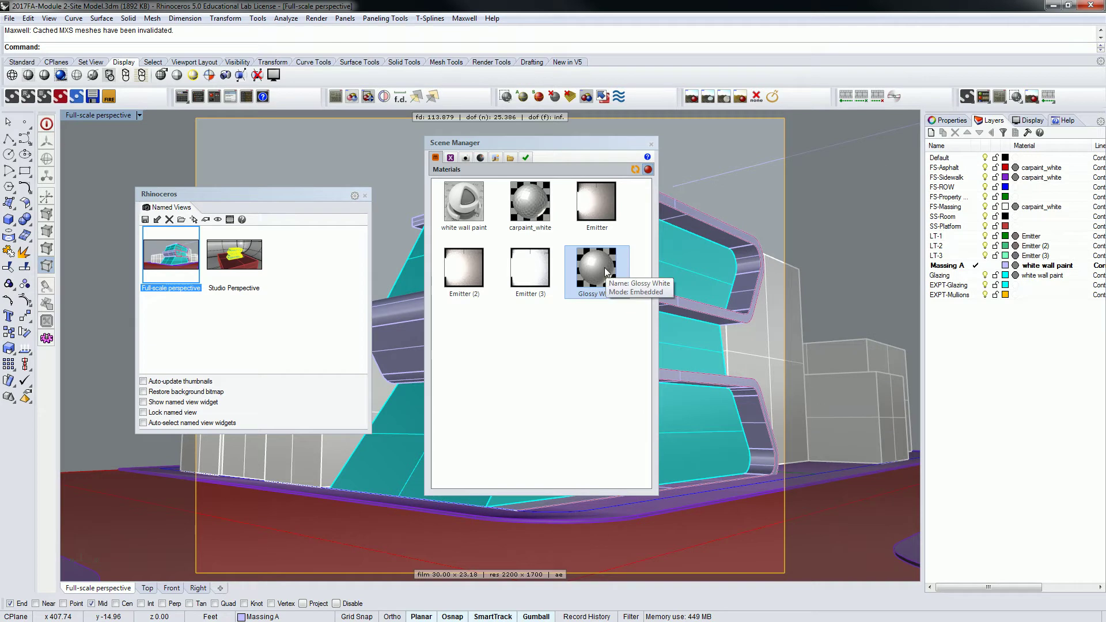
Step: Apply the Glossy White material to the FS-Asphalt and FS-Sidewalk layers
left_click_drag(599, 274, 1031, 168)
left_click_drag(634, 285, 1031, 178)
left_click(815, 437)
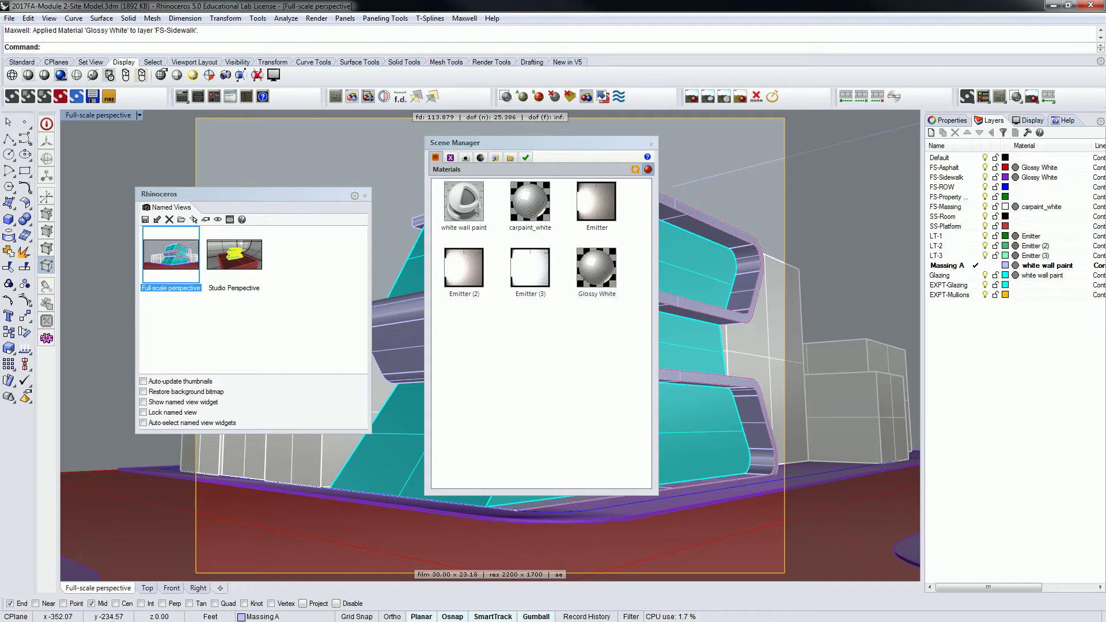
left_click(500, 359)
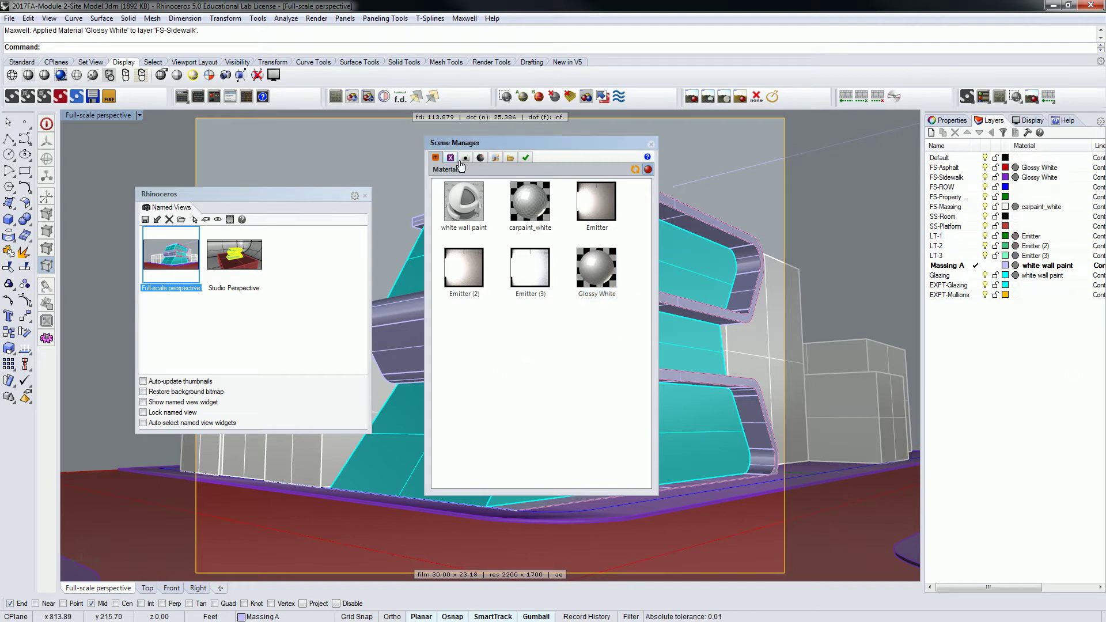
Step: In the Physical Sky environment, set the turbidity coefficient to 0.10 and the sky intensity to 0.95
left_click(496, 158)
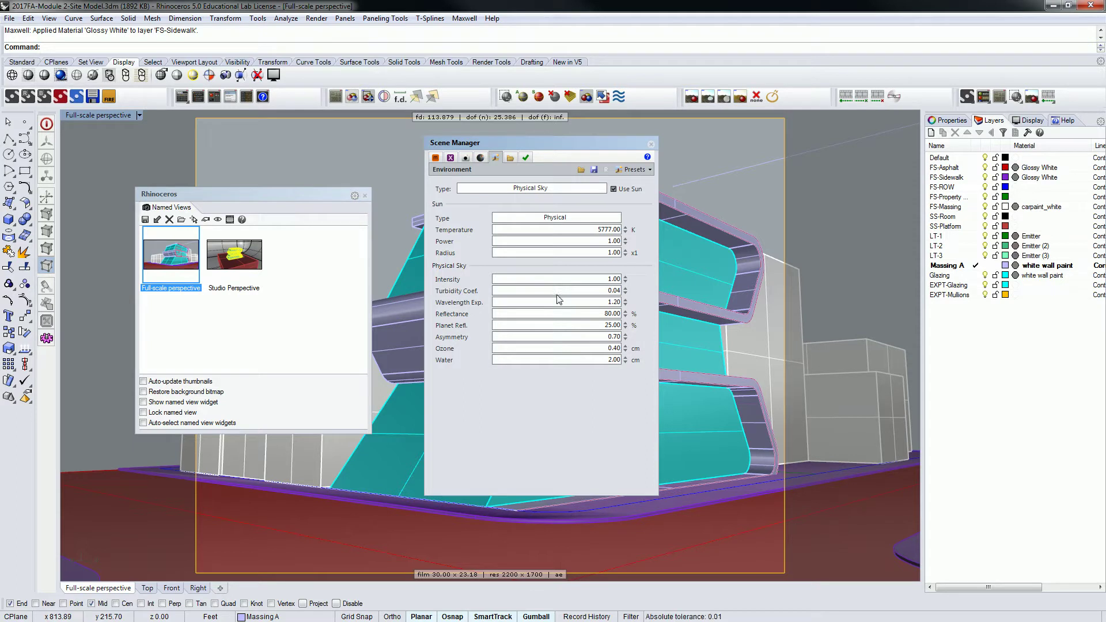
left_click(584, 293)
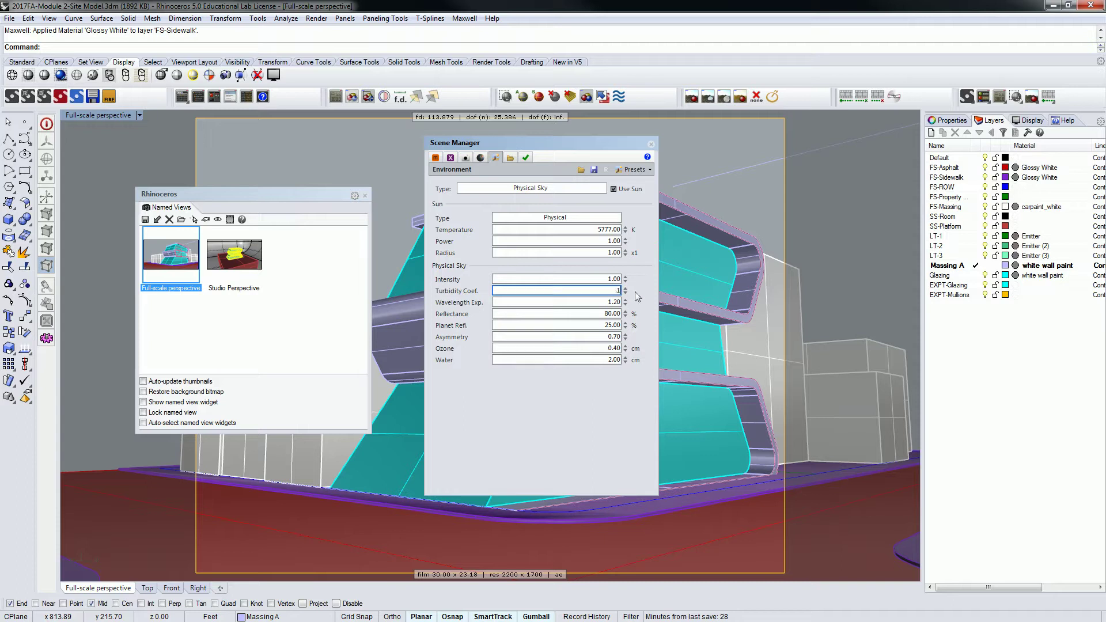
left_click(589, 303)
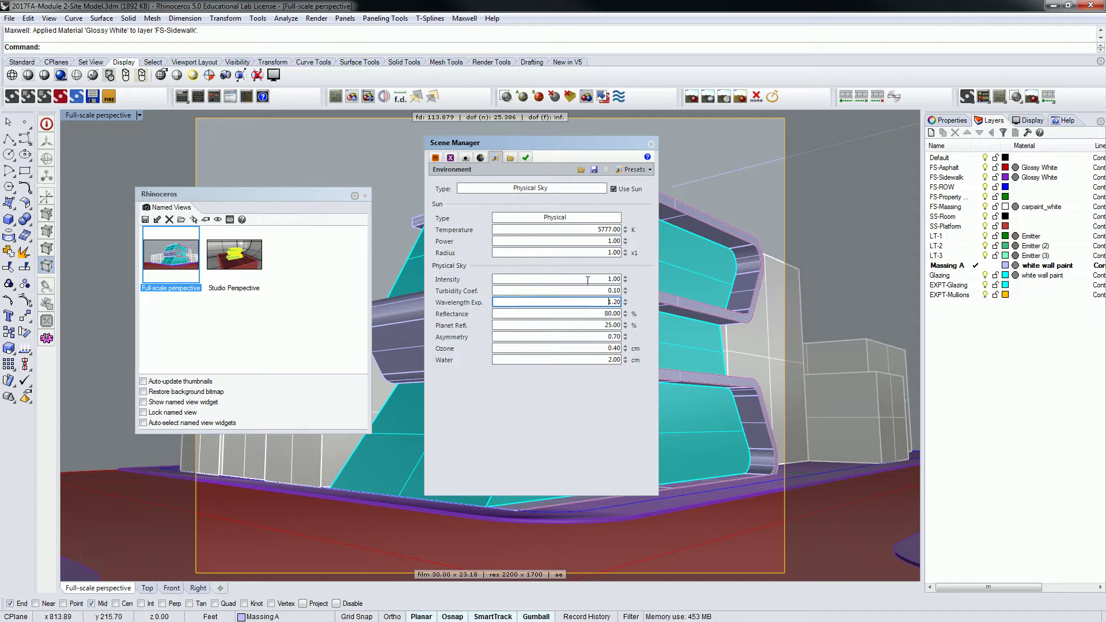
left_click(596, 241)
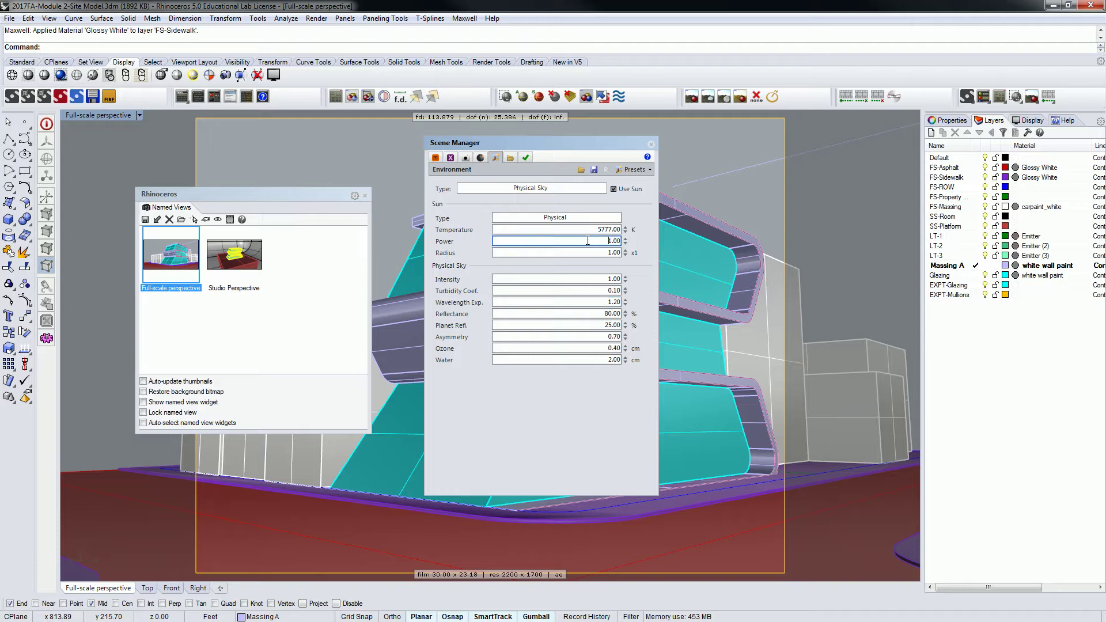
left_click(594, 279)
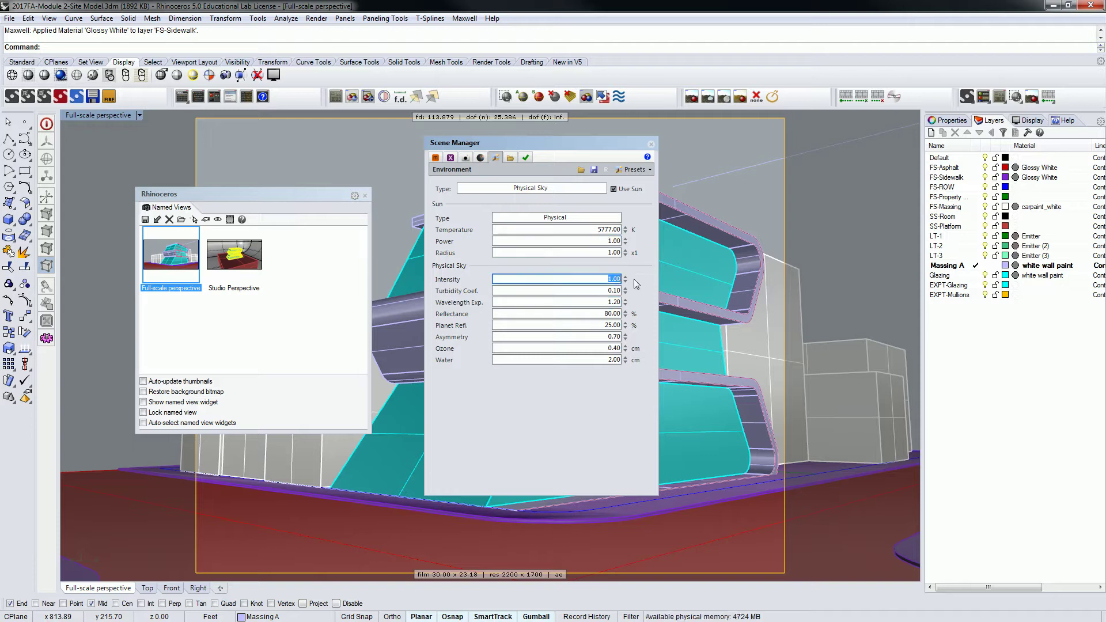
type(".95")
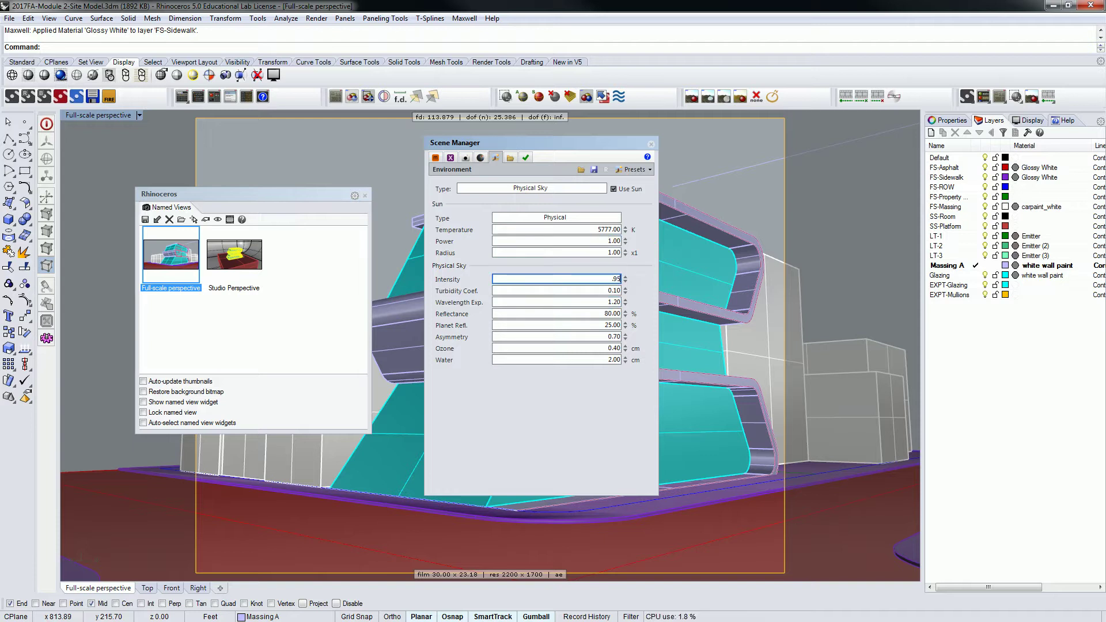
left_click(591, 292)
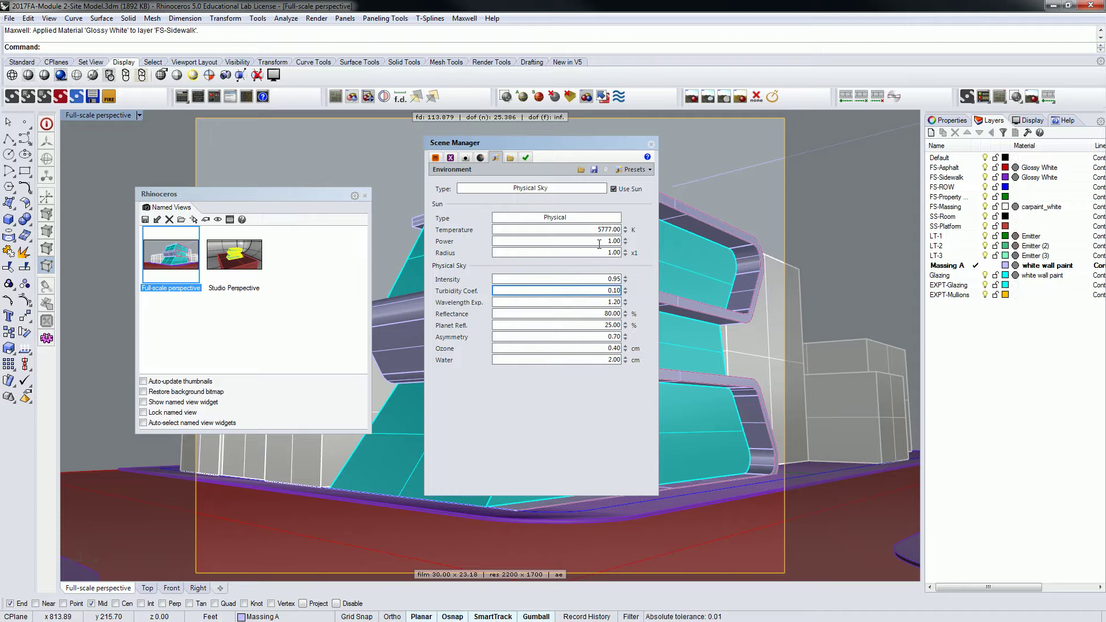
left_click(588, 229)
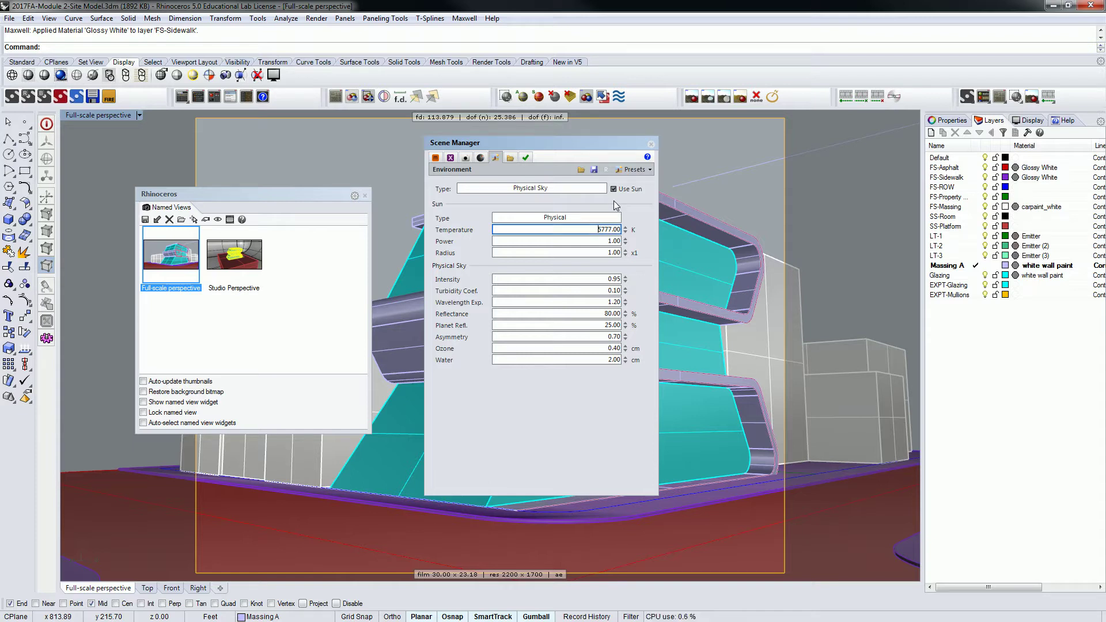
left_click(321, 296)
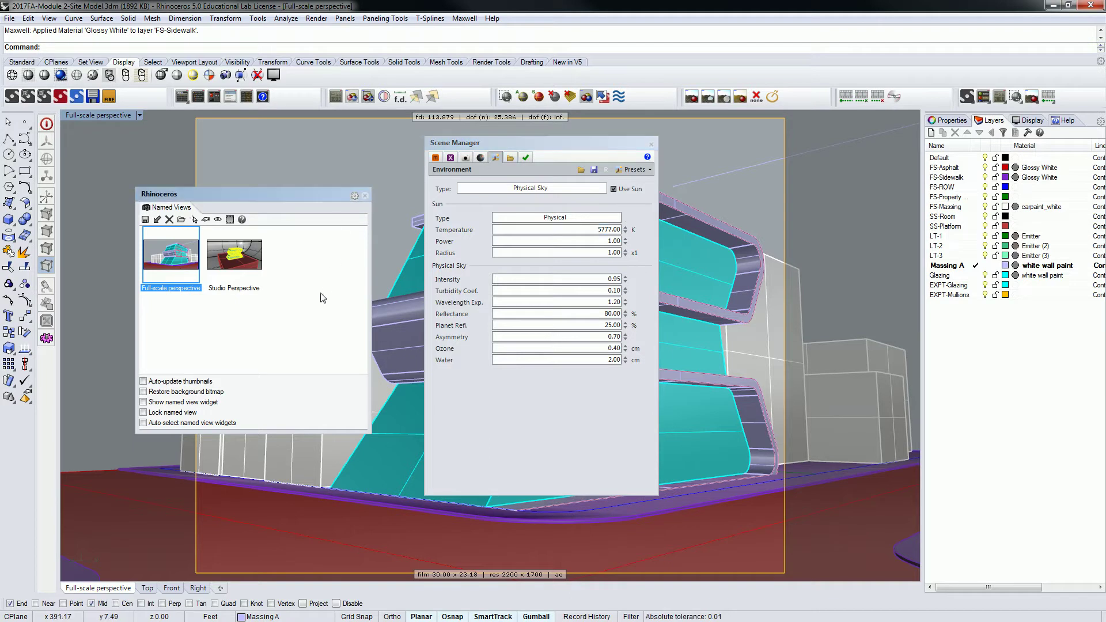
Step: Lower the Emitter (2) material's color temperature slightly to about 5792 K and close its editor
left_click(435, 157)
double_click(467, 283)
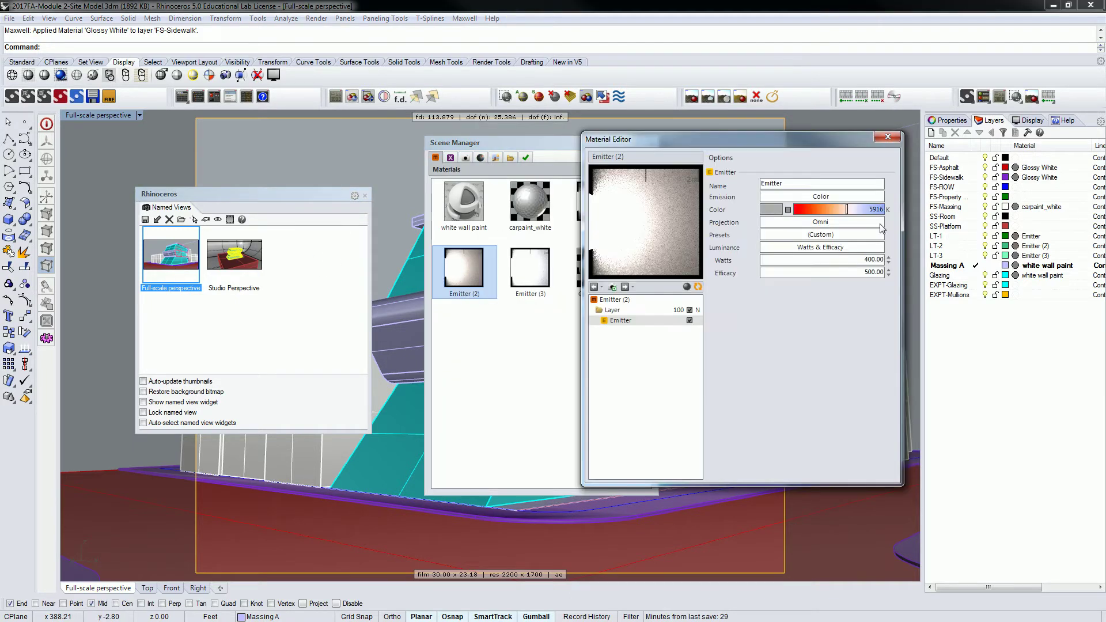
left_click_drag(847, 215, 846, 215)
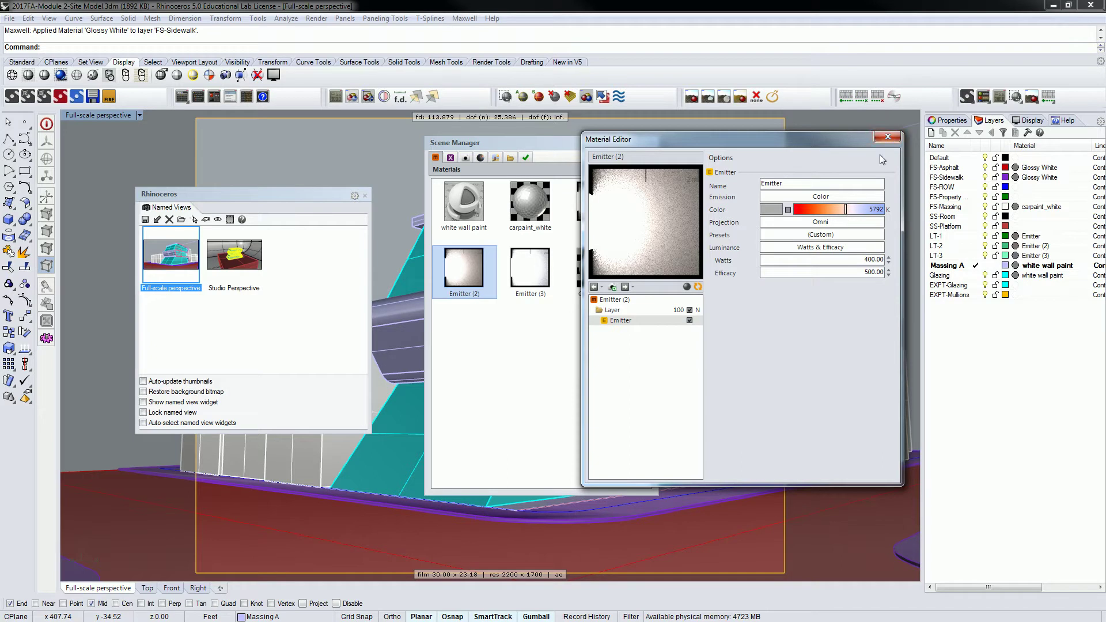
left_click(895, 141)
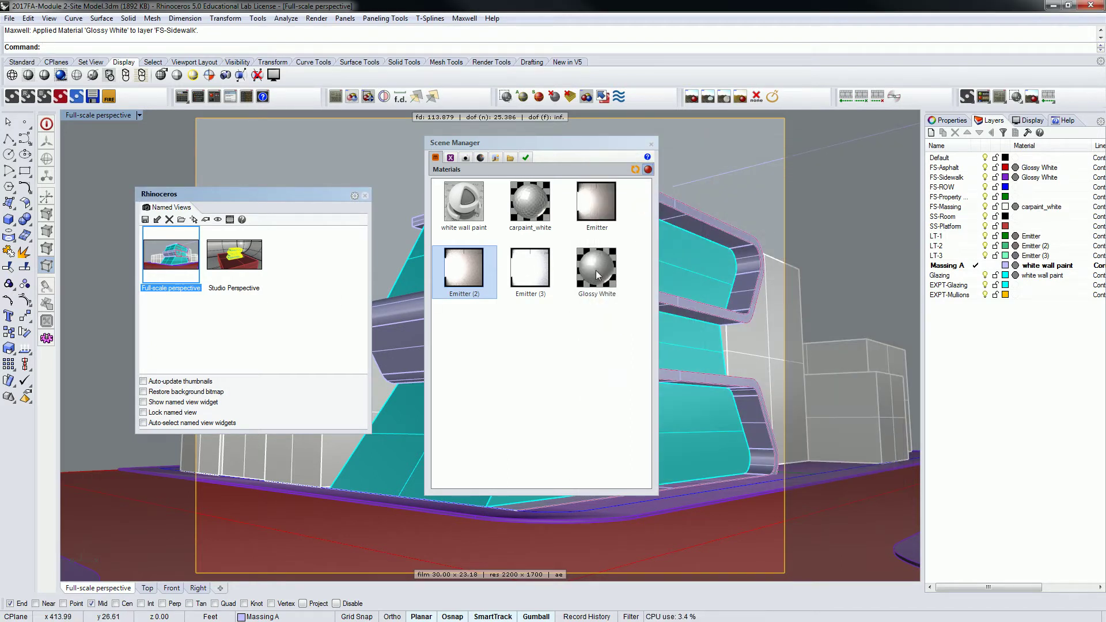
Step: Set the environment's sun temperature to 5500 K and bring up the scene's output settings
left_click(501, 160)
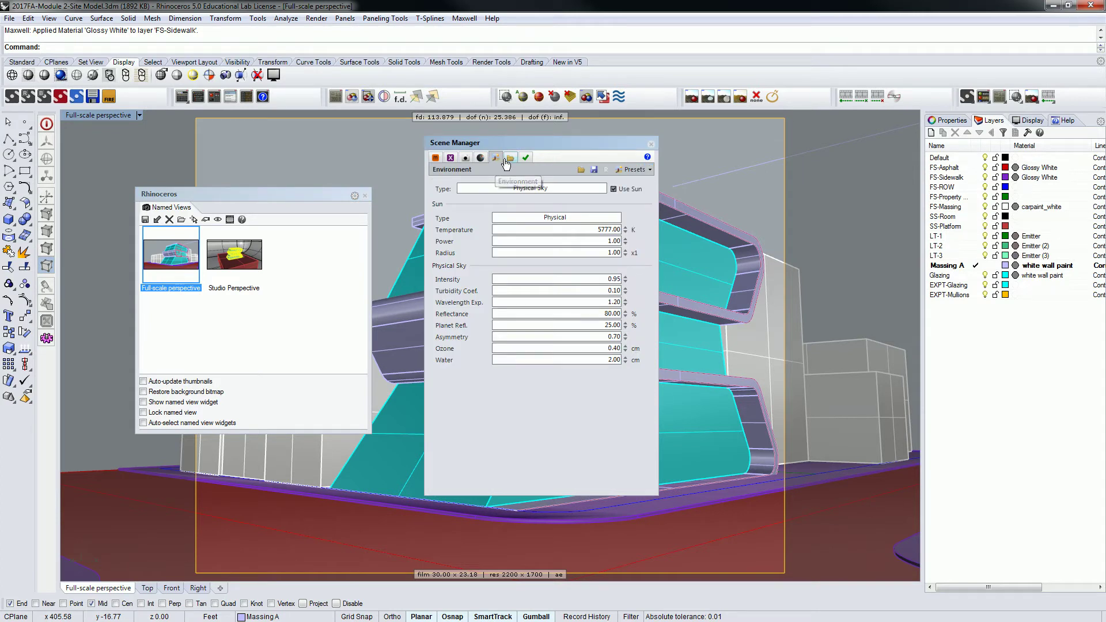
double_click(610, 229)
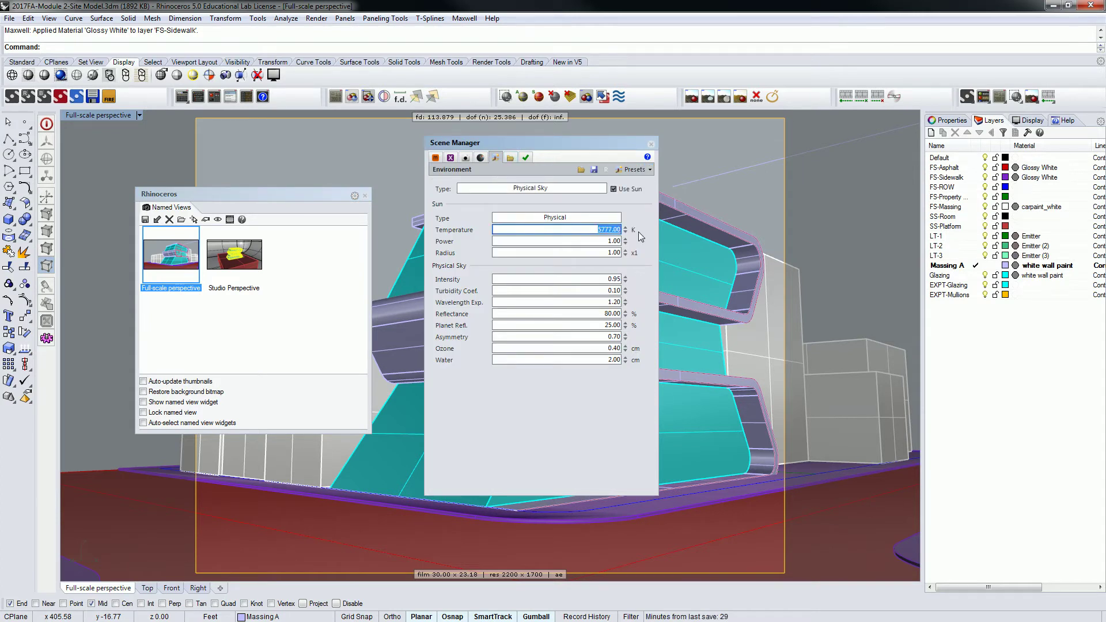
type("5500")
left_click(598, 242)
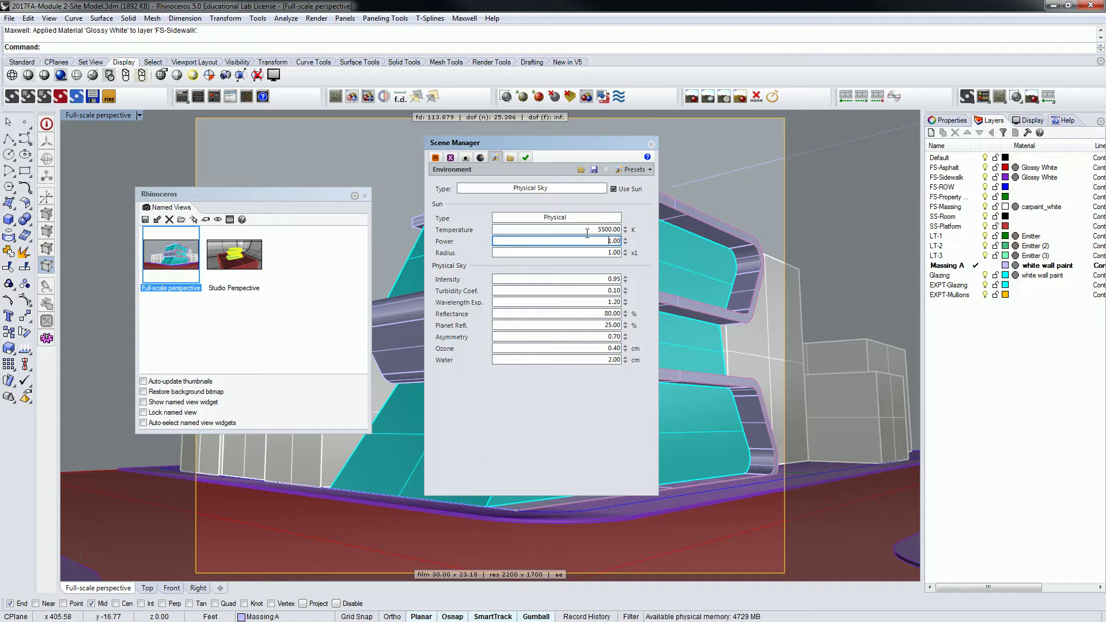
left_click(510, 157)
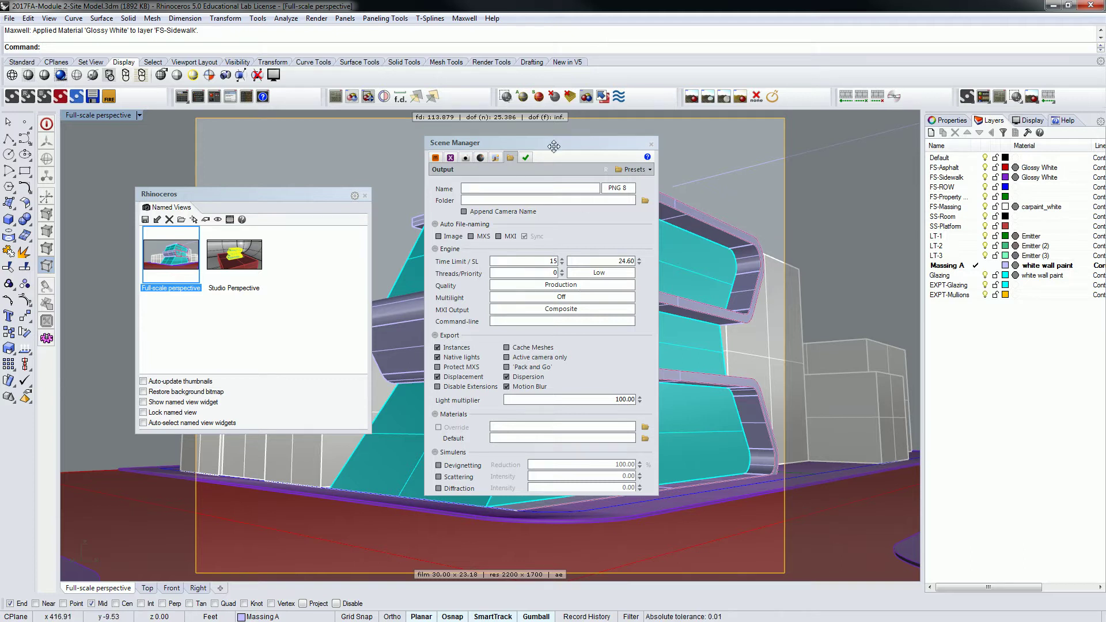
Step: Clone the carpaint_white material in the Scene Manager and rename the copy carpaint_gray
left_click(436, 157)
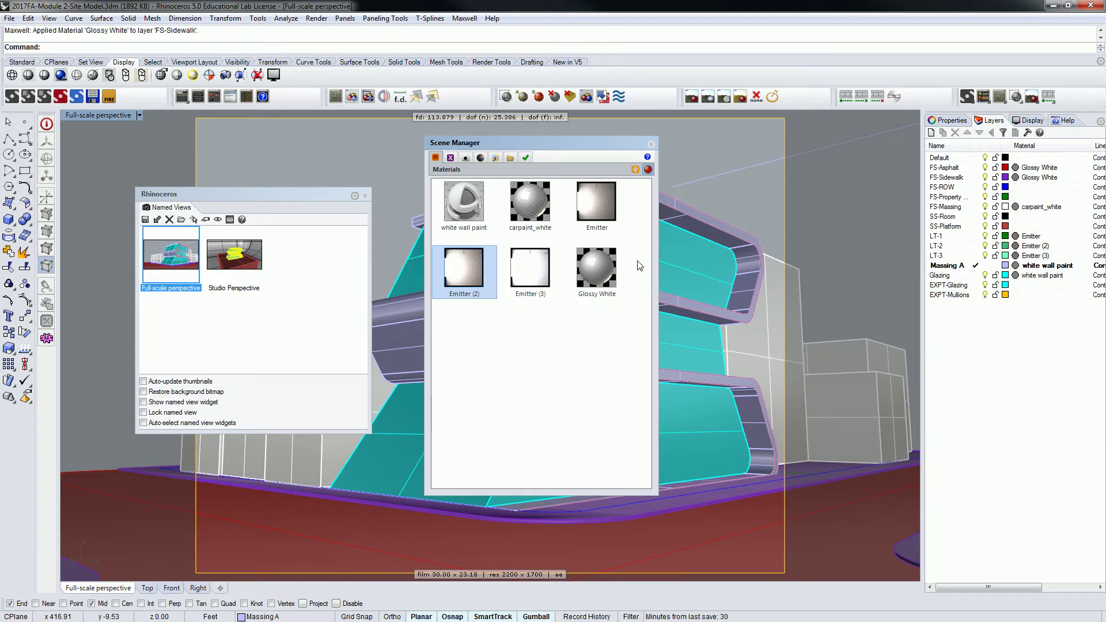
left_click(576, 341)
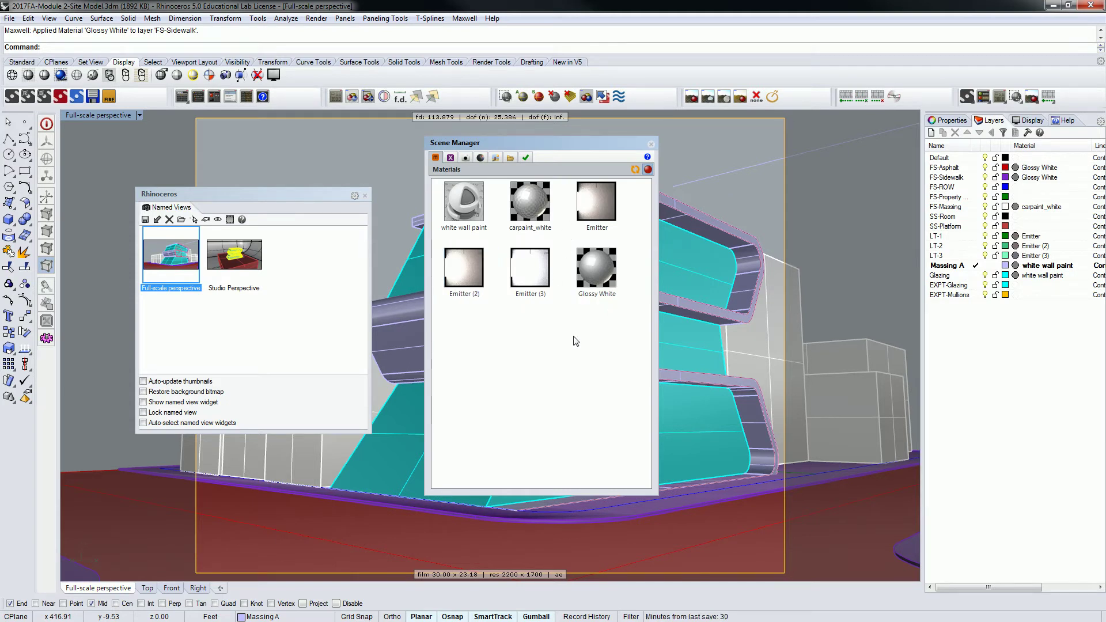
left_click(529, 218)
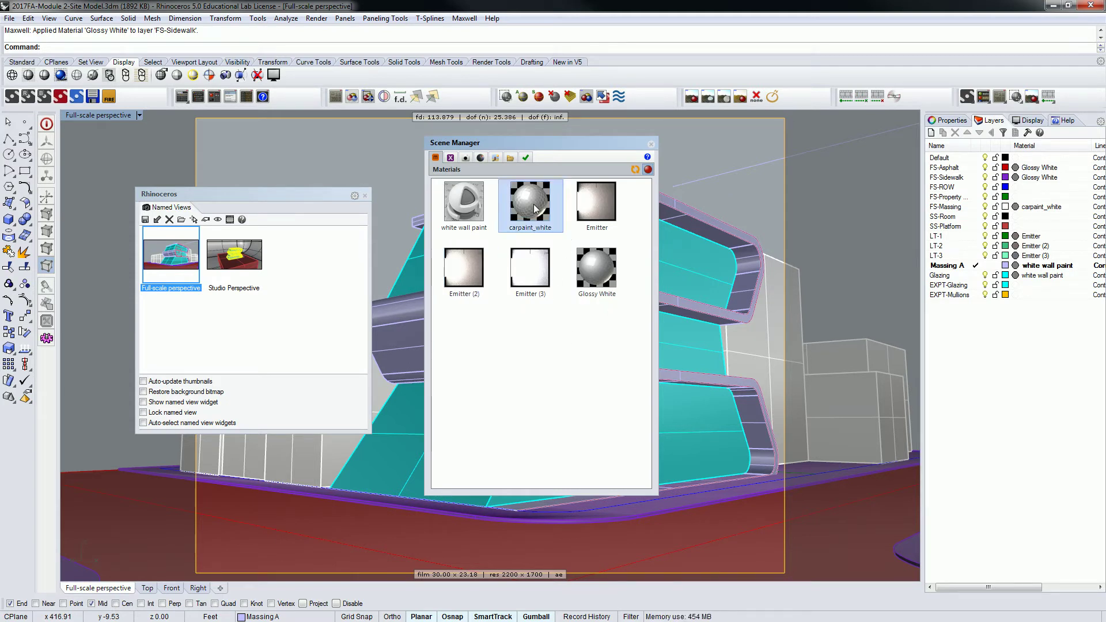
right_click(535, 211)
left_click(646, 290)
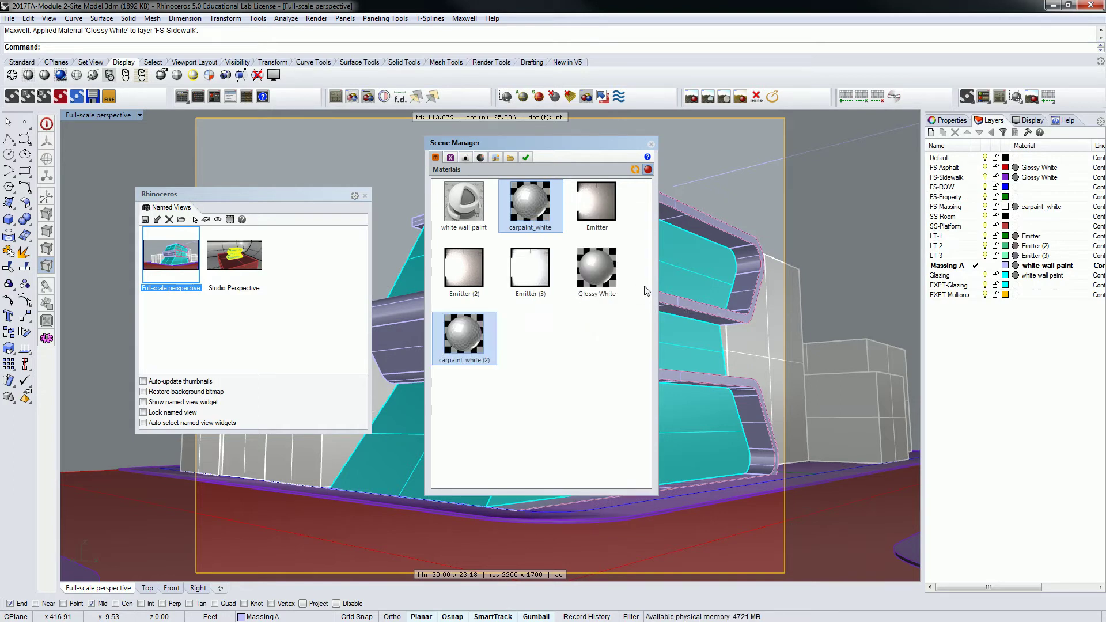
left_click(474, 366)
left_click(473, 363)
left_click(490, 360)
key("BackSpace")
key("BackSpace")
key("BackSpace")
key("BackSpace")
key("BackSpace")
key("BackSpace")
key("BackSpace")
key("BackSpace")
key("BackSpace")
type("gray")
left_click(585, 353)
Step: Set the Reflectance 0° color of carpaint_gray's Base BSDF to a neutral gray of RGB 150, 150, 150
double_click(463, 334)
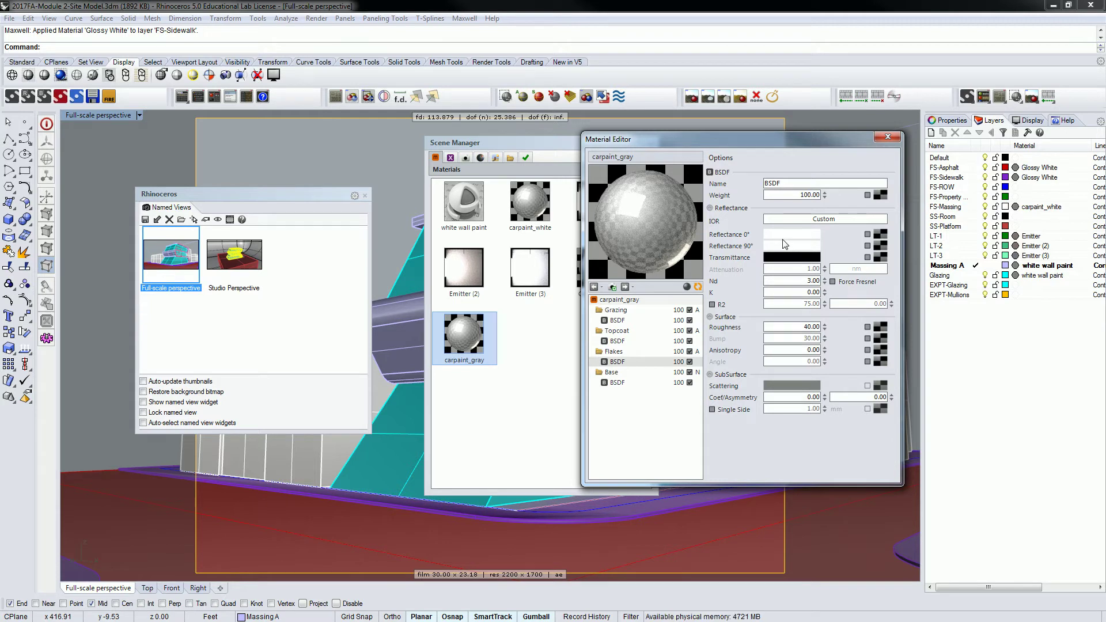
left_click(620, 382)
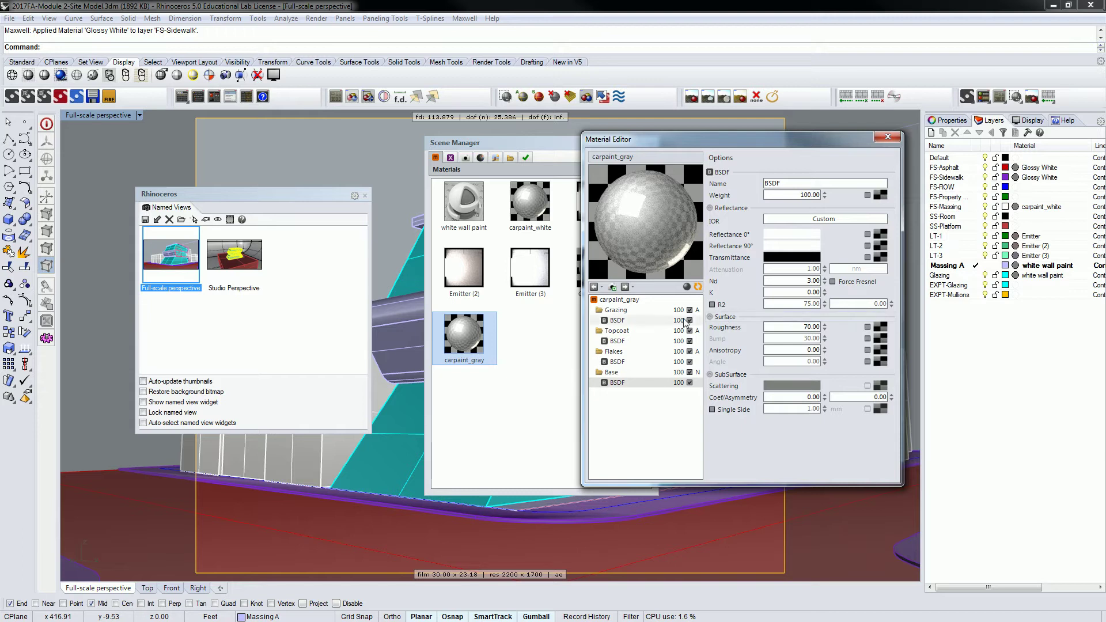
left_click(791, 247)
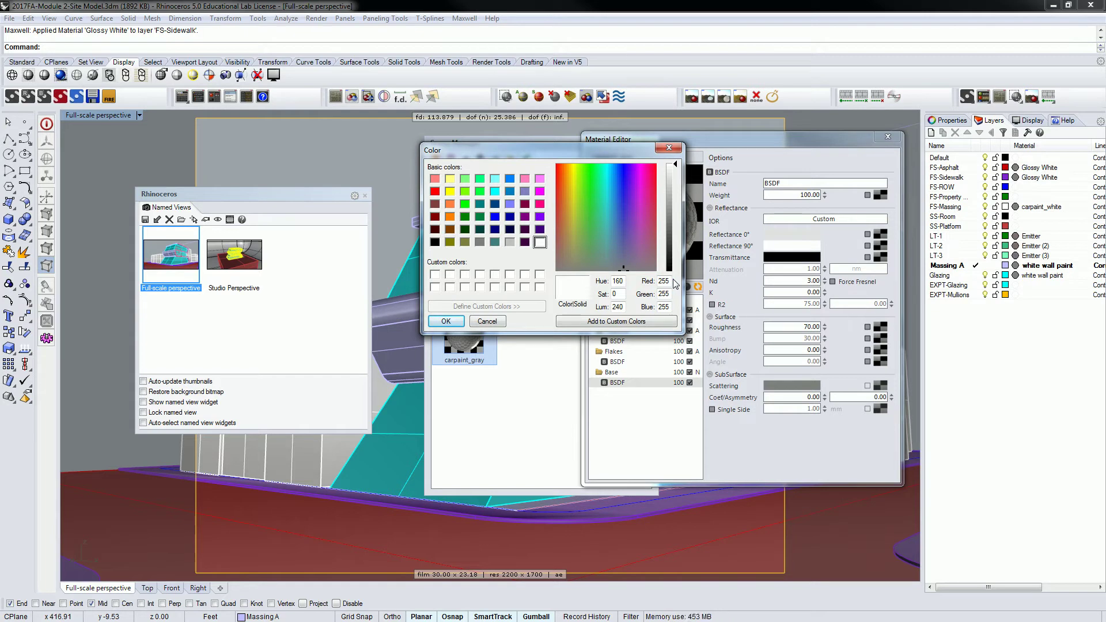
left_click_drag(671, 282, 655, 295)
type("150150")
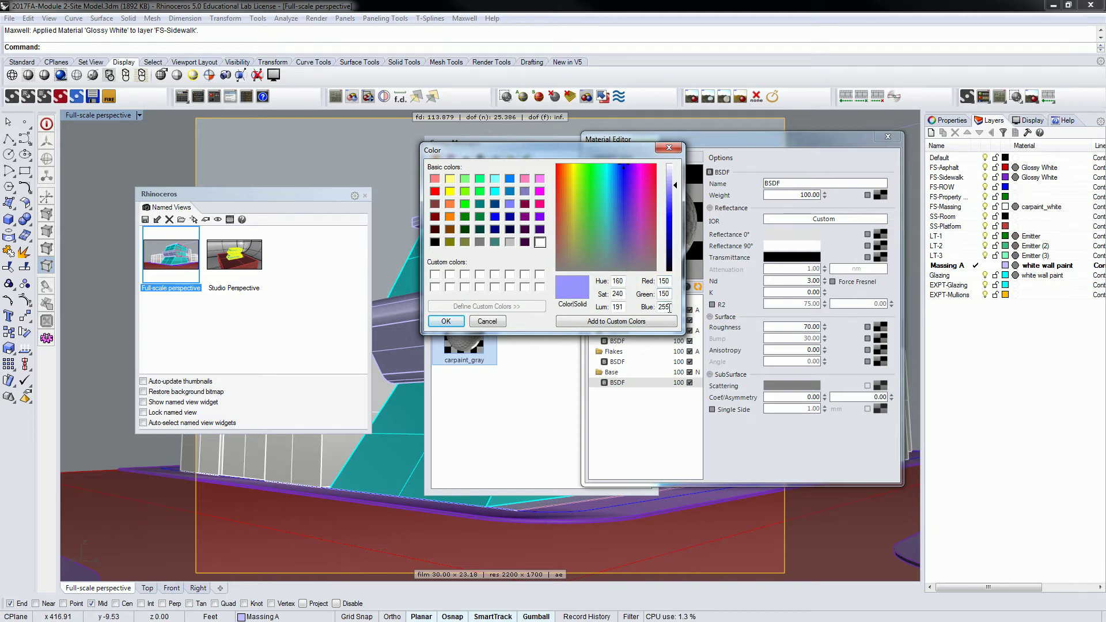
left_click_drag(670, 307, 653, 308)
type("150")
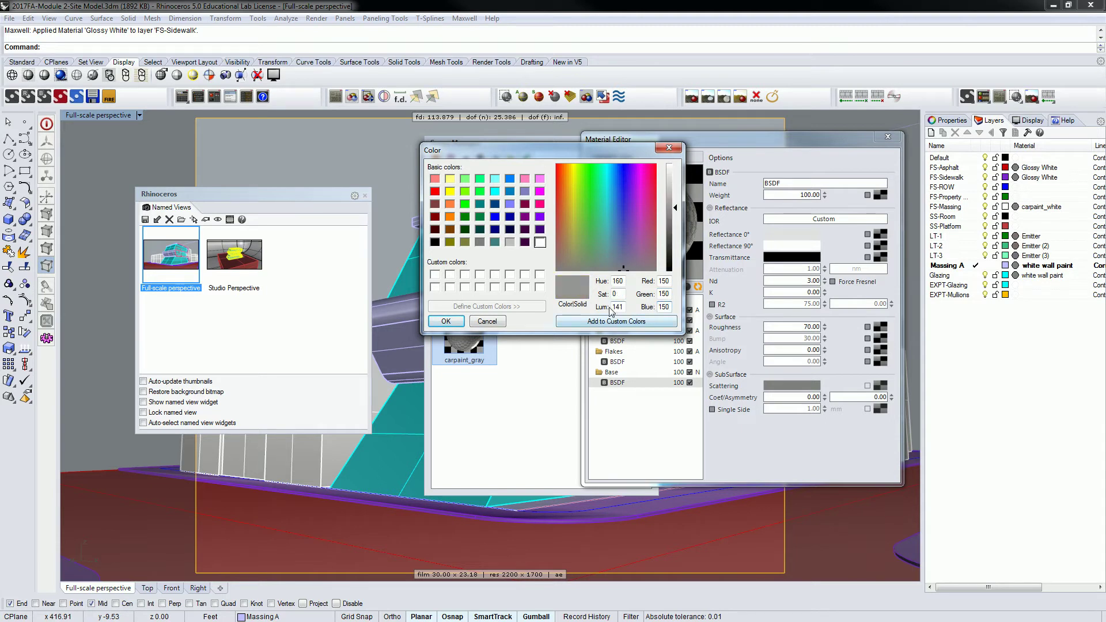
left_click(446, 321)
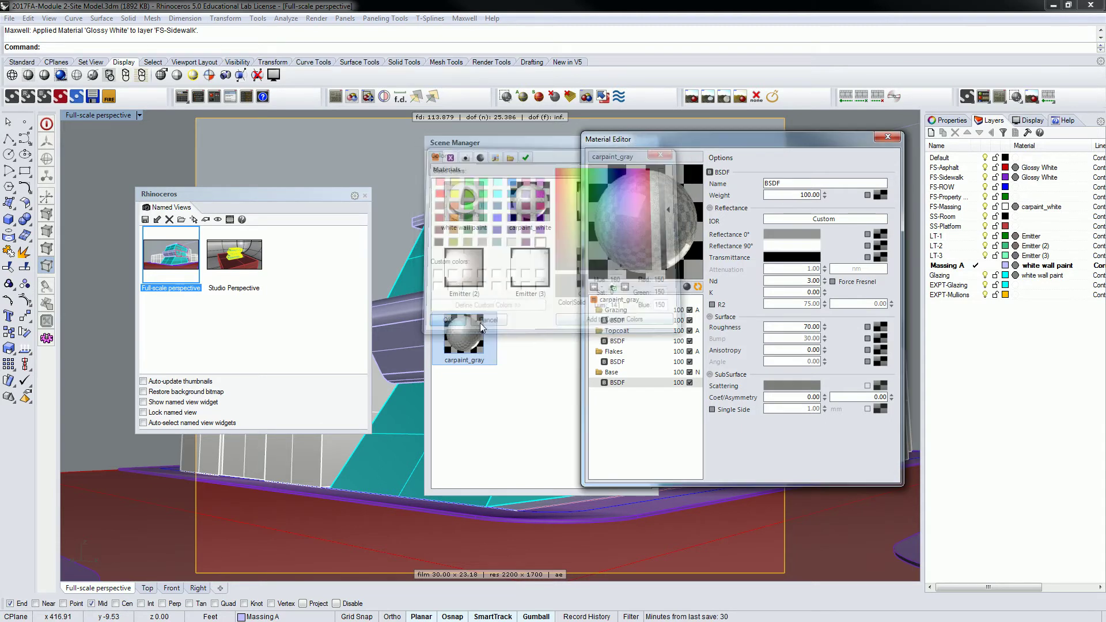
Step: Set the Reflectance 90° color of carpaint_gray's Base BSDF to RGB 150, 150, 150 and refresh the material preview
left_click(789, 247)
left_click_drag(670, 281, 656, 281)
type("15")
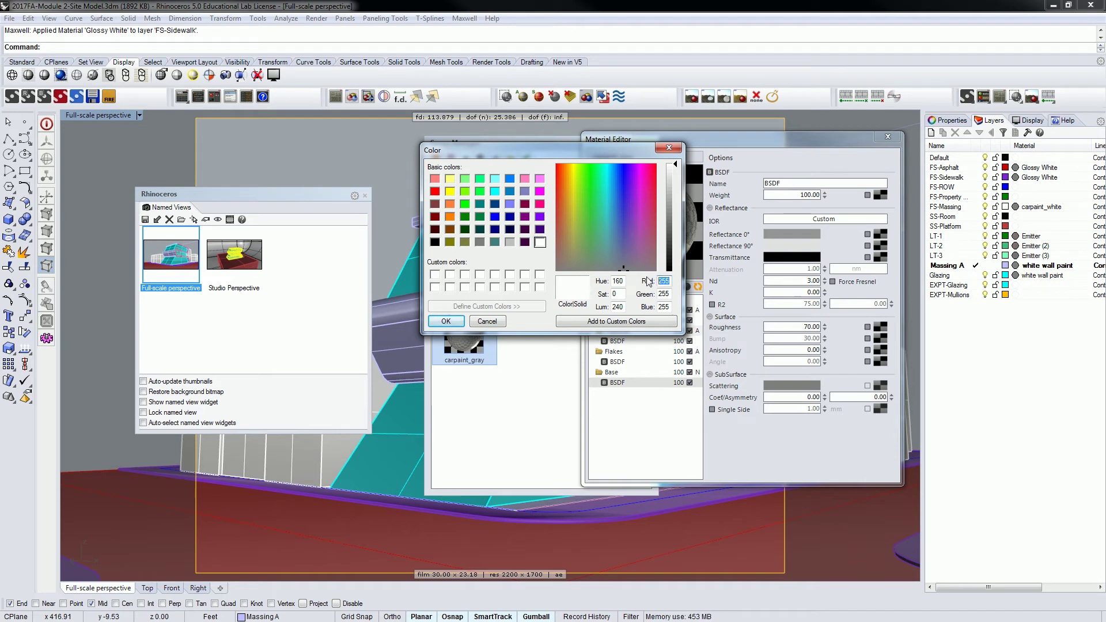
type("0")
key("Tab")
type("150")
key("Tab")
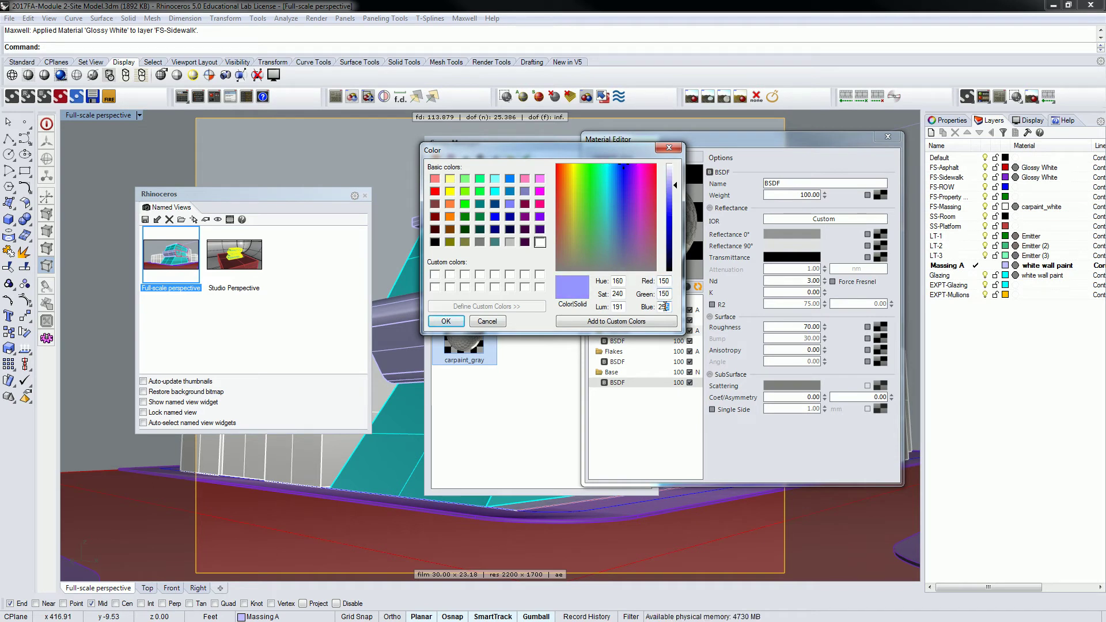
type("150")
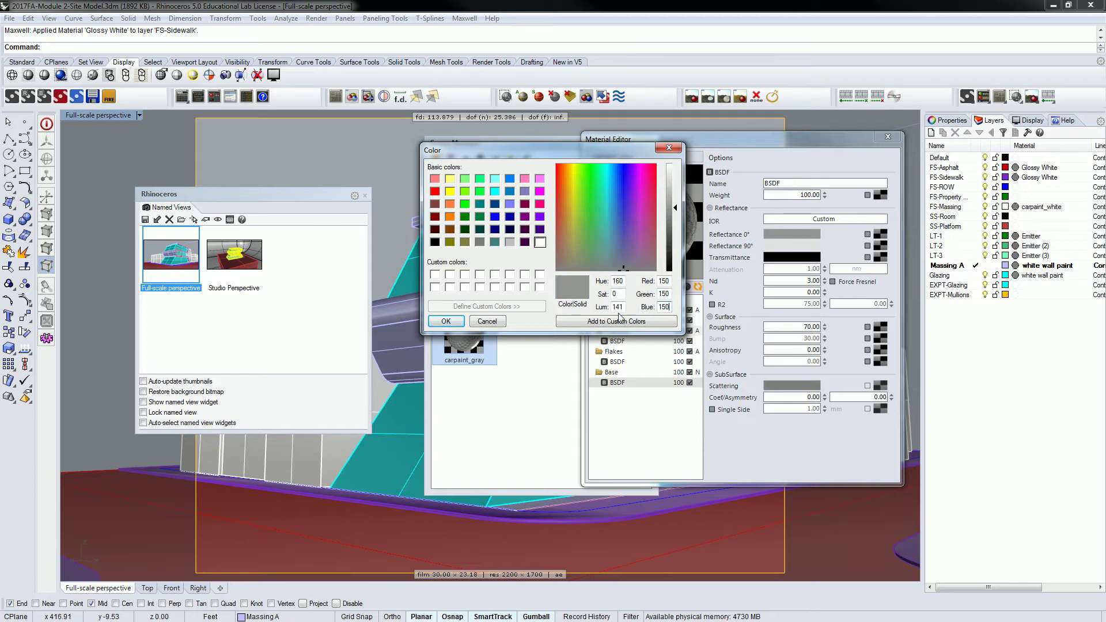
left_click(455, 320)
left_click(697, 286)
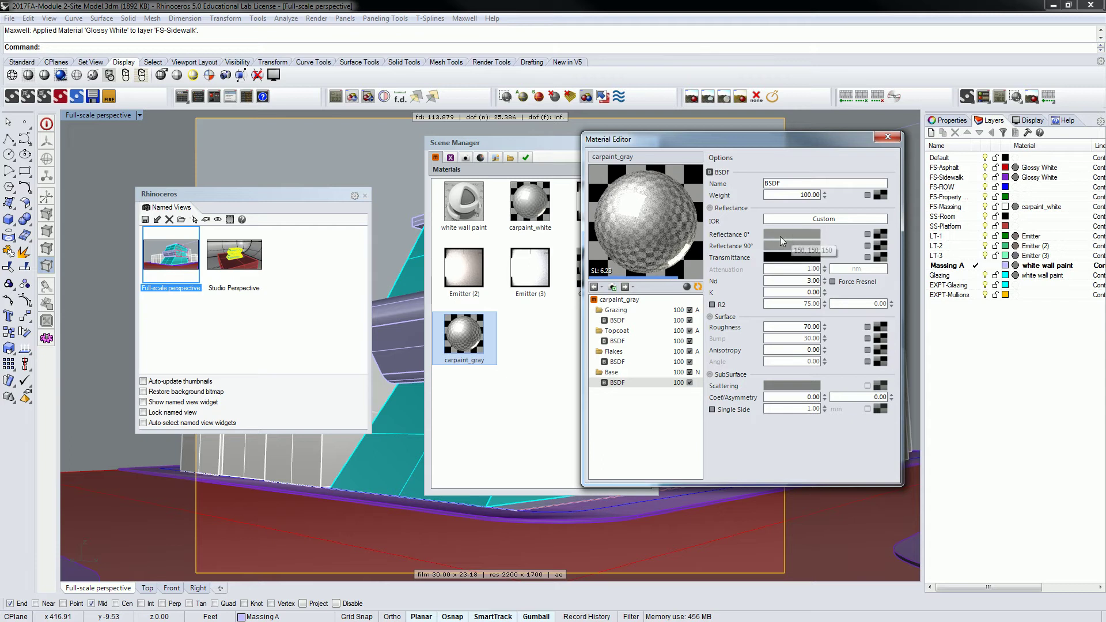
Step: Set the Reflectance 0° color of carpaint_gray's Flakes BSDF to a neutral gray of RGB 150, 150, 150
left_click(625, 361)
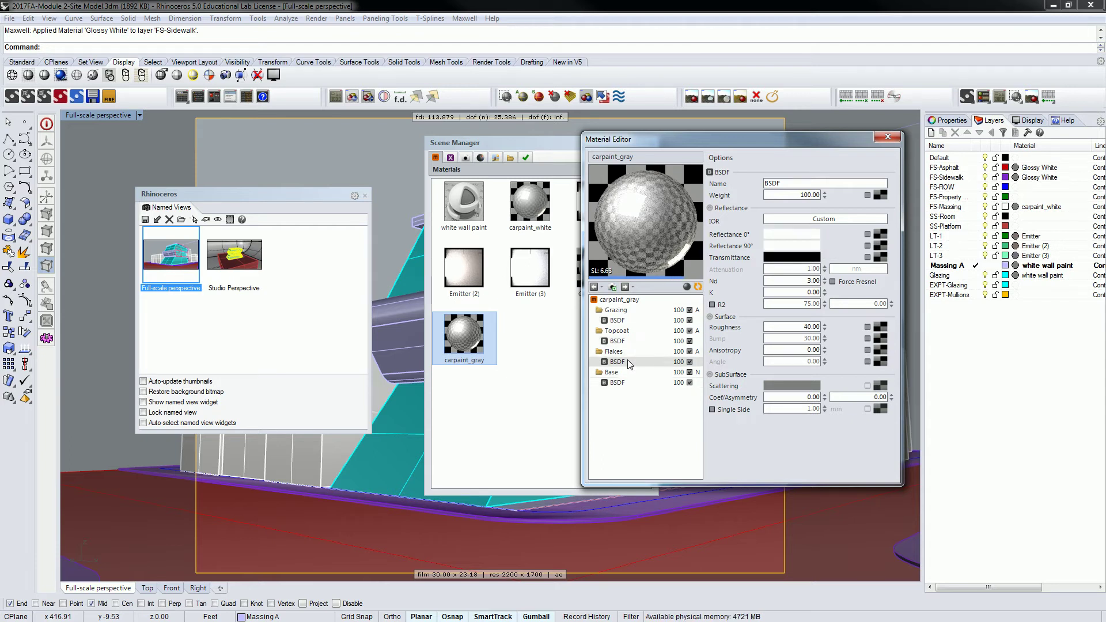
left_click(789, 247)
double_click(663, 281)
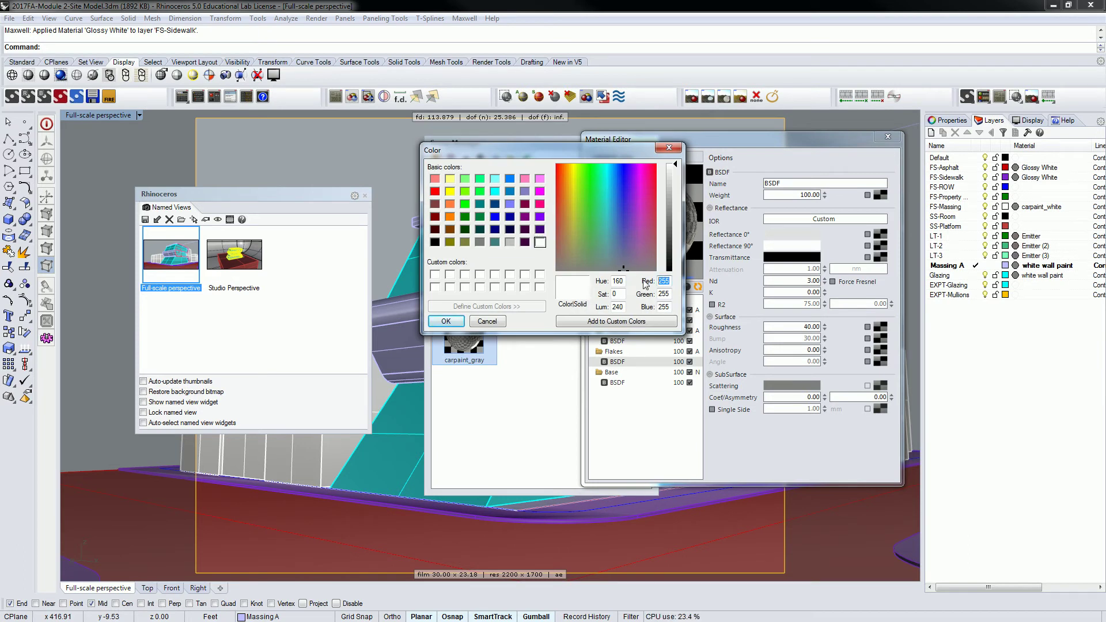
type("10")
double_click(662, 281)
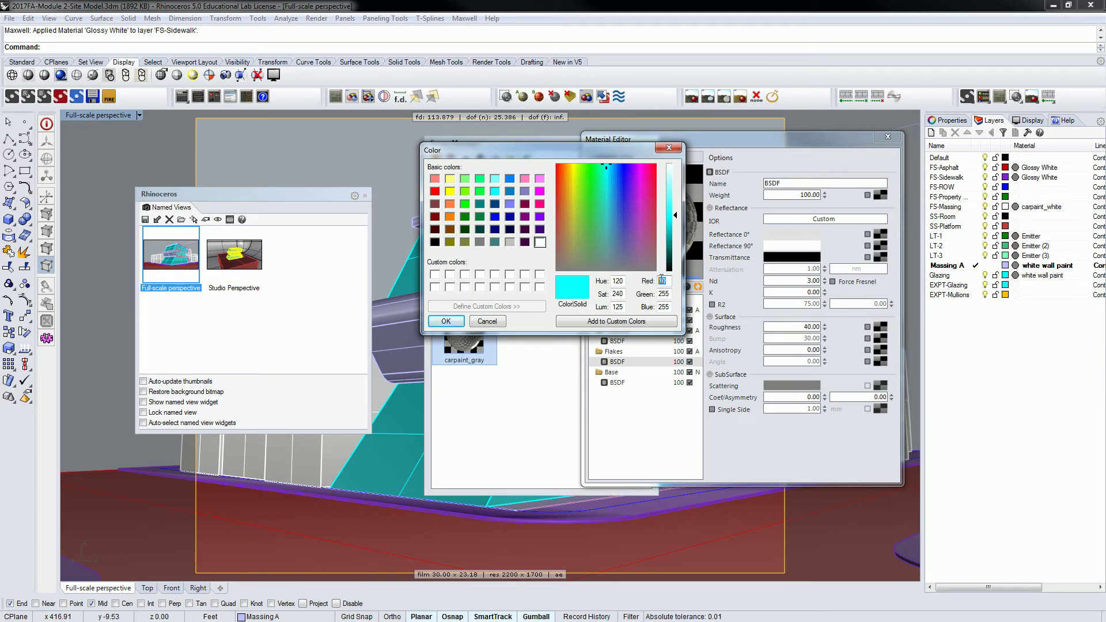
type("150")
key("Tab")
type("150")
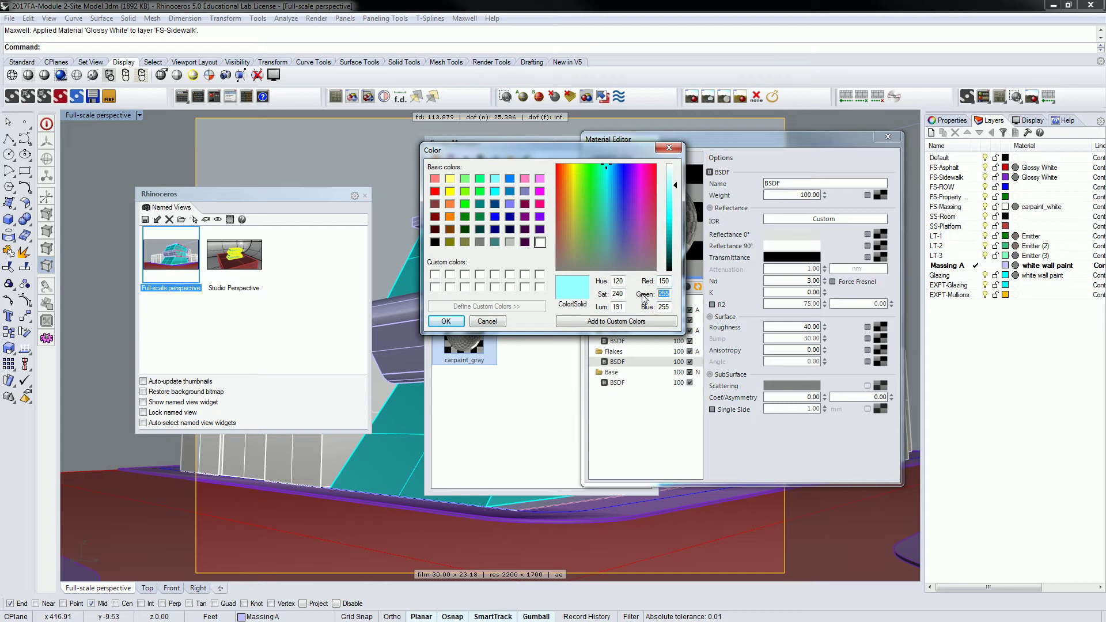
left_click_drag(670, 307, 643, 306)
type("150")
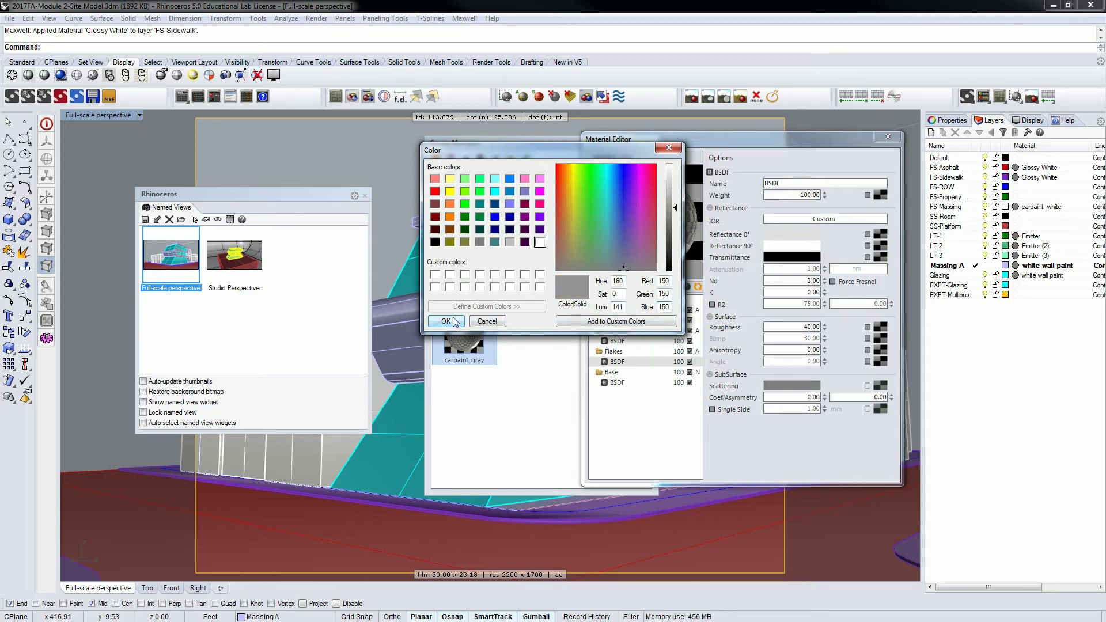
left_click(447, 321)
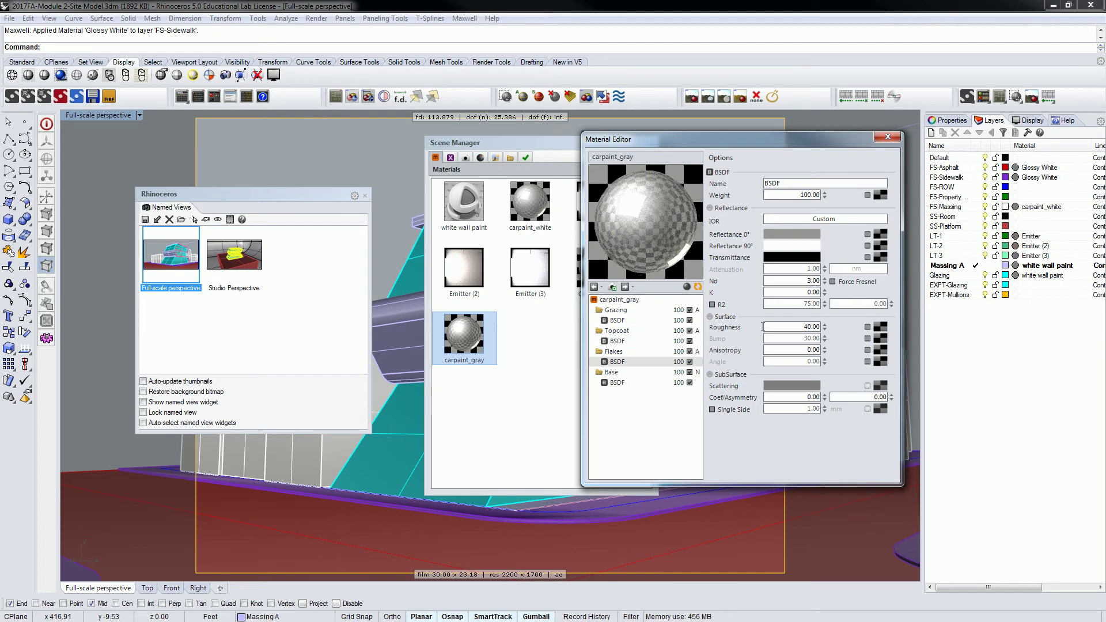
Step: Set the Reflectance 90° color of the Flakes BSDF to RGB 150, 150, 150 as well
left_click(791, 253)
left_click_drag(668, 281, 655, 287)
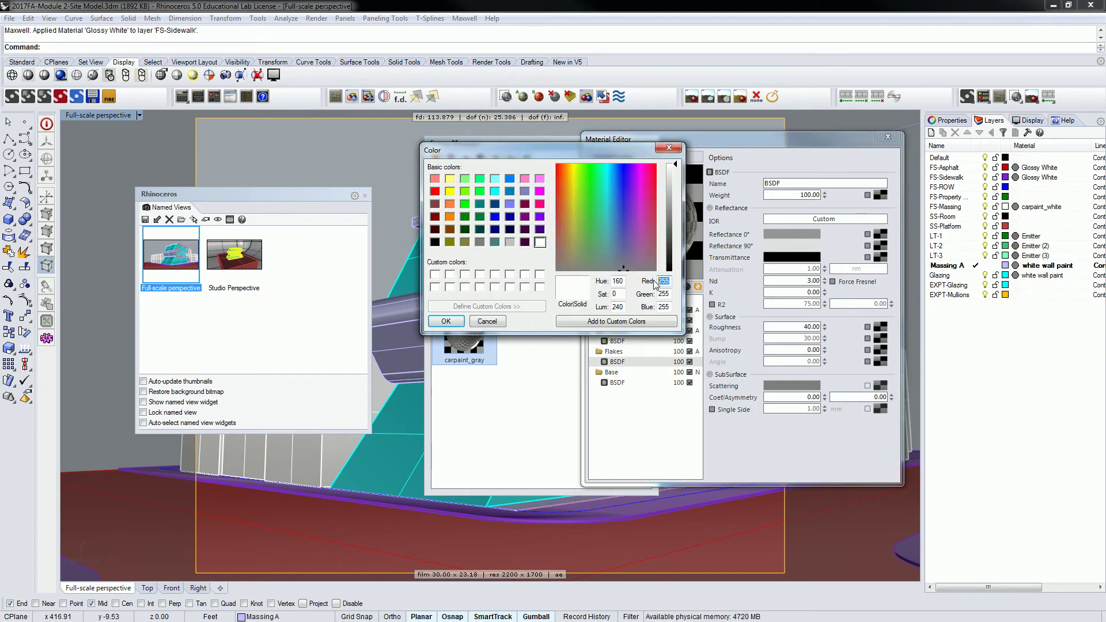
type("150")
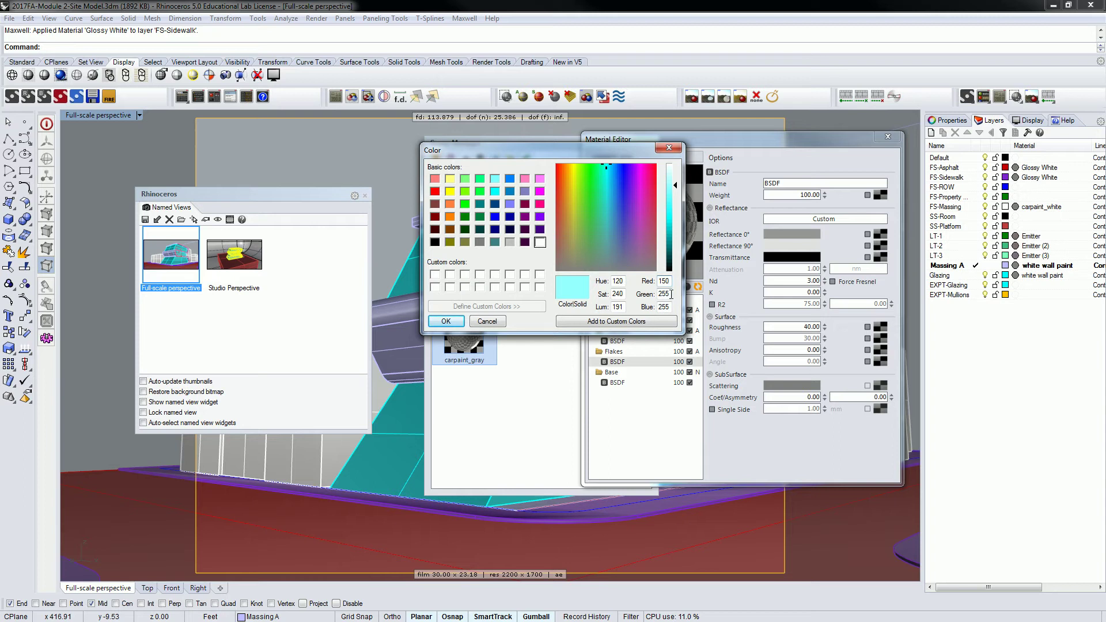
mouse_move(671, 294)
left_mouse_down()
mouse_move(658, 293)
mouse_move(655, 308)
left_mouse_up()
type("150150")
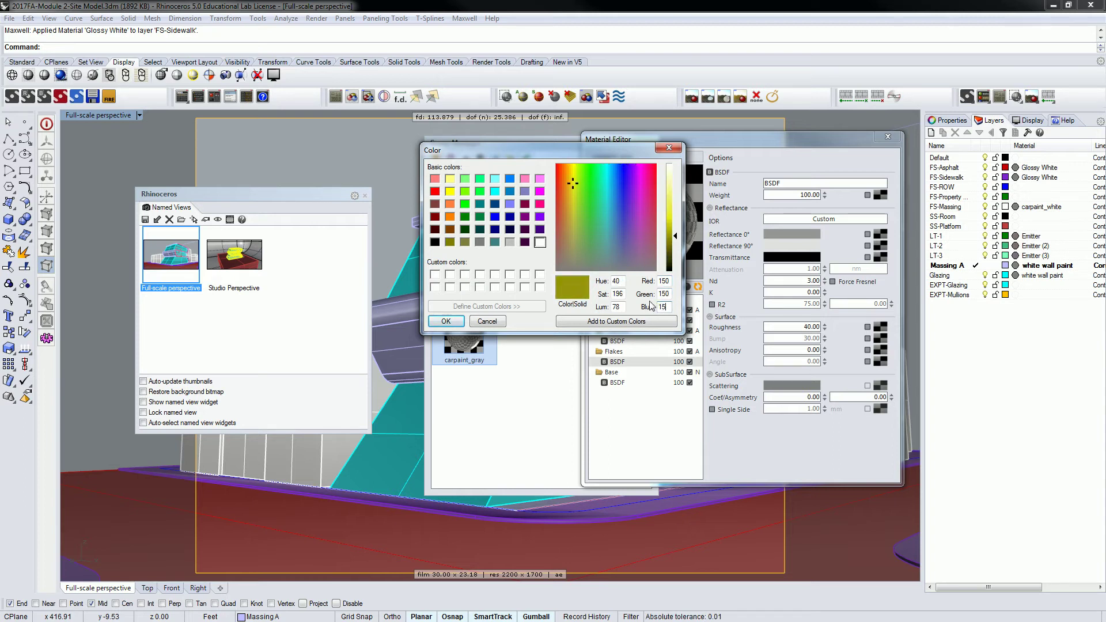
left_click(444, 321)
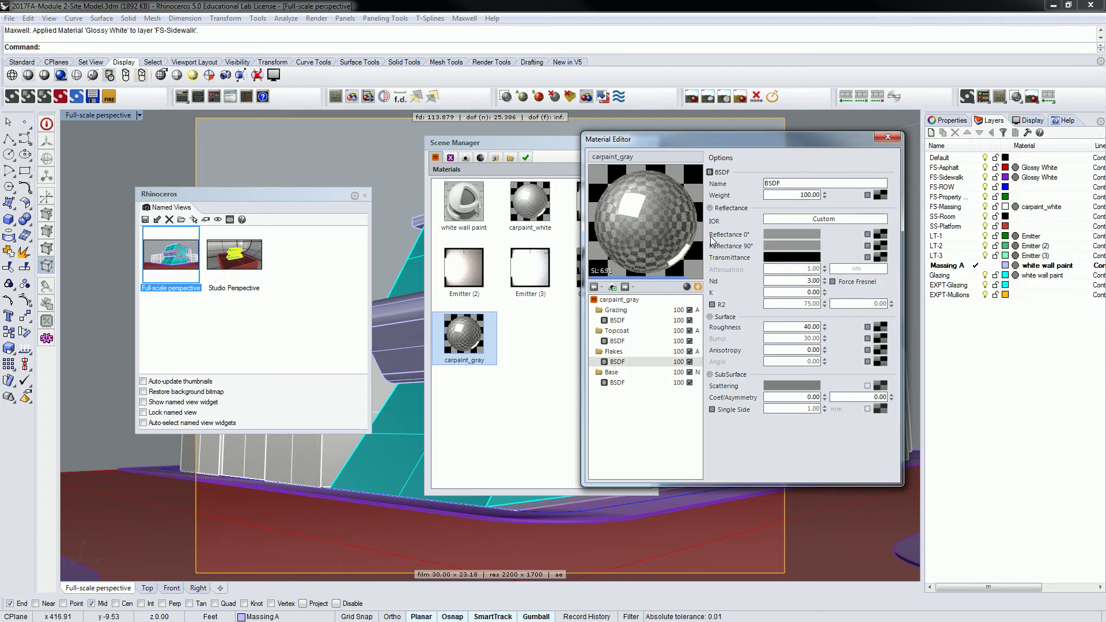
Step: Close the material editor, apply carpaint_gray to the FS-Massing layer, and move the Scene Manager clear of the building
left_click(887, 136)
left_click_drag(477, 337, 1028, 212)
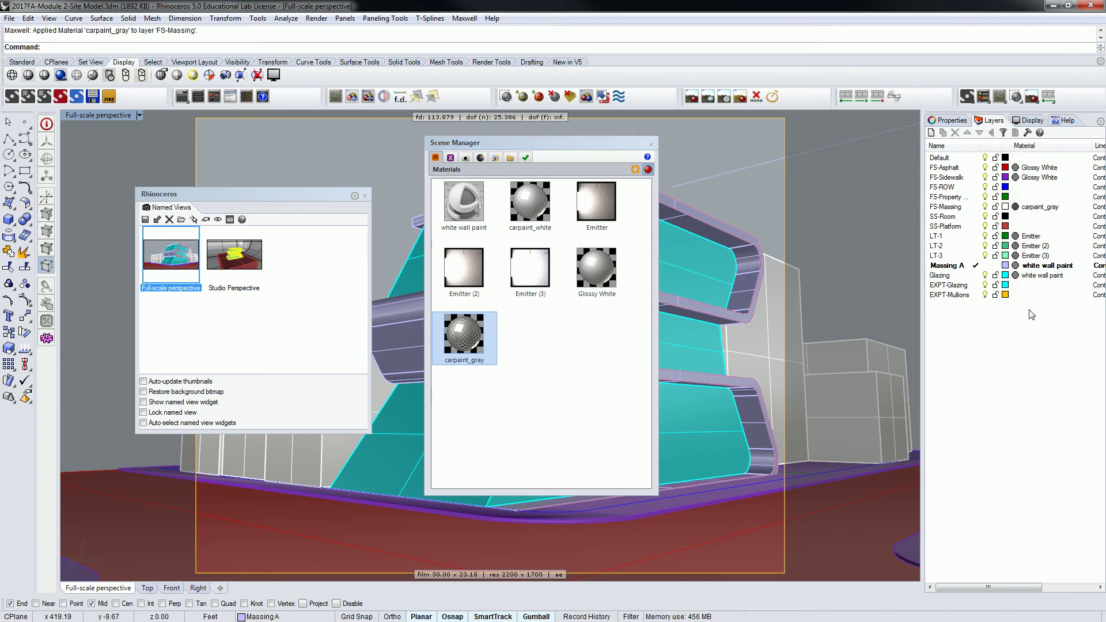
left_click_drag(568, 144, 839, 170)
Step: Start a Maxwell render of the full-scale perspective view
left_click(573, 3)
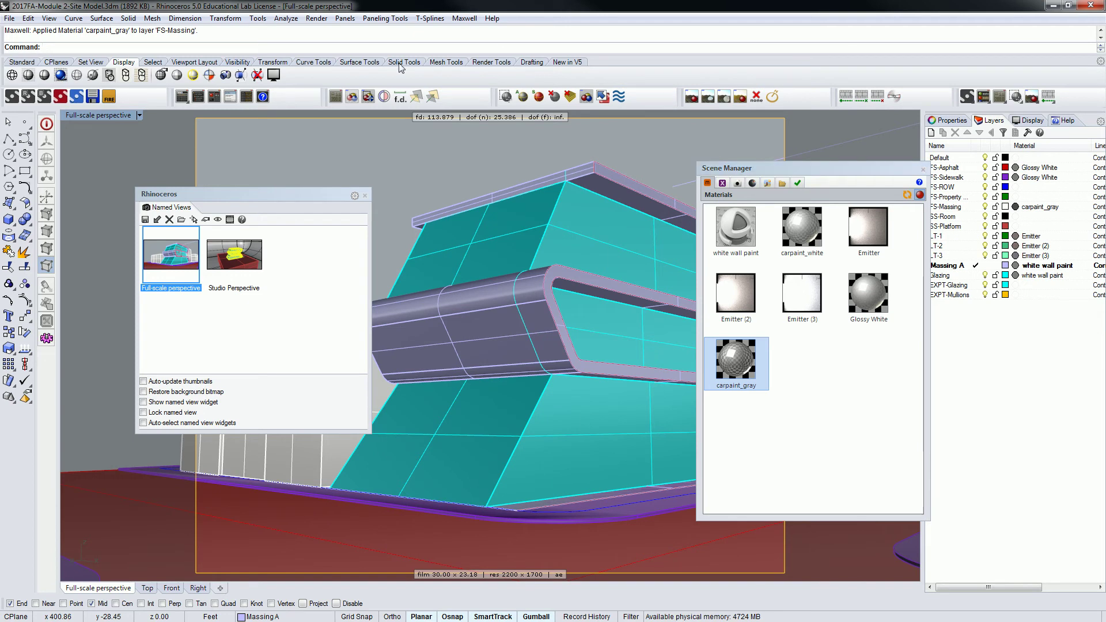
left_click(317, 17)
left_click(329, 30)
left_click(512, 367)
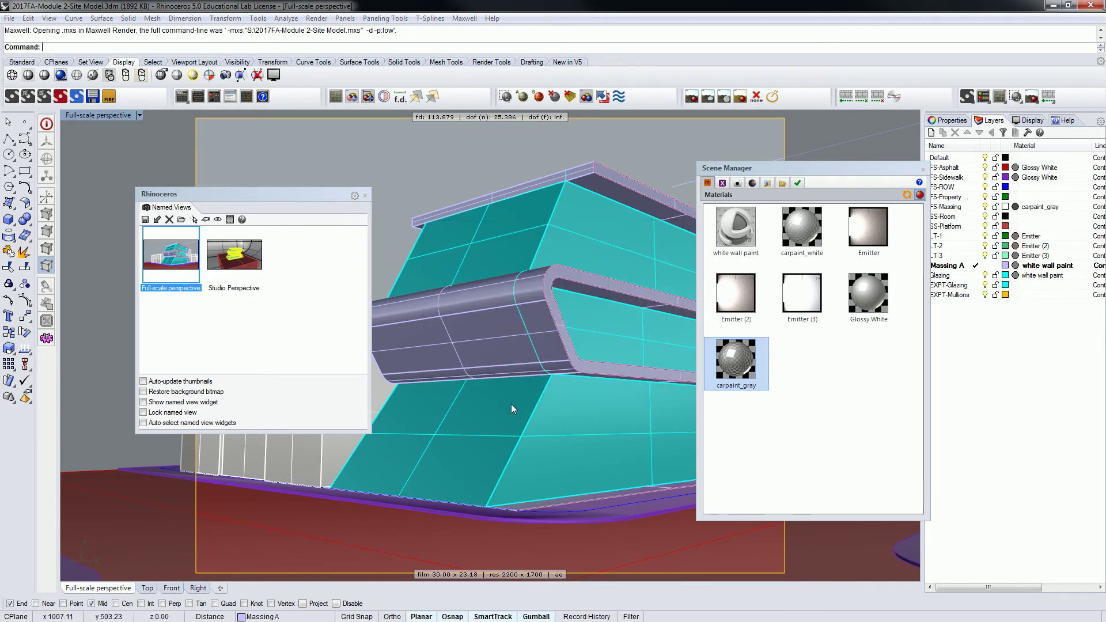